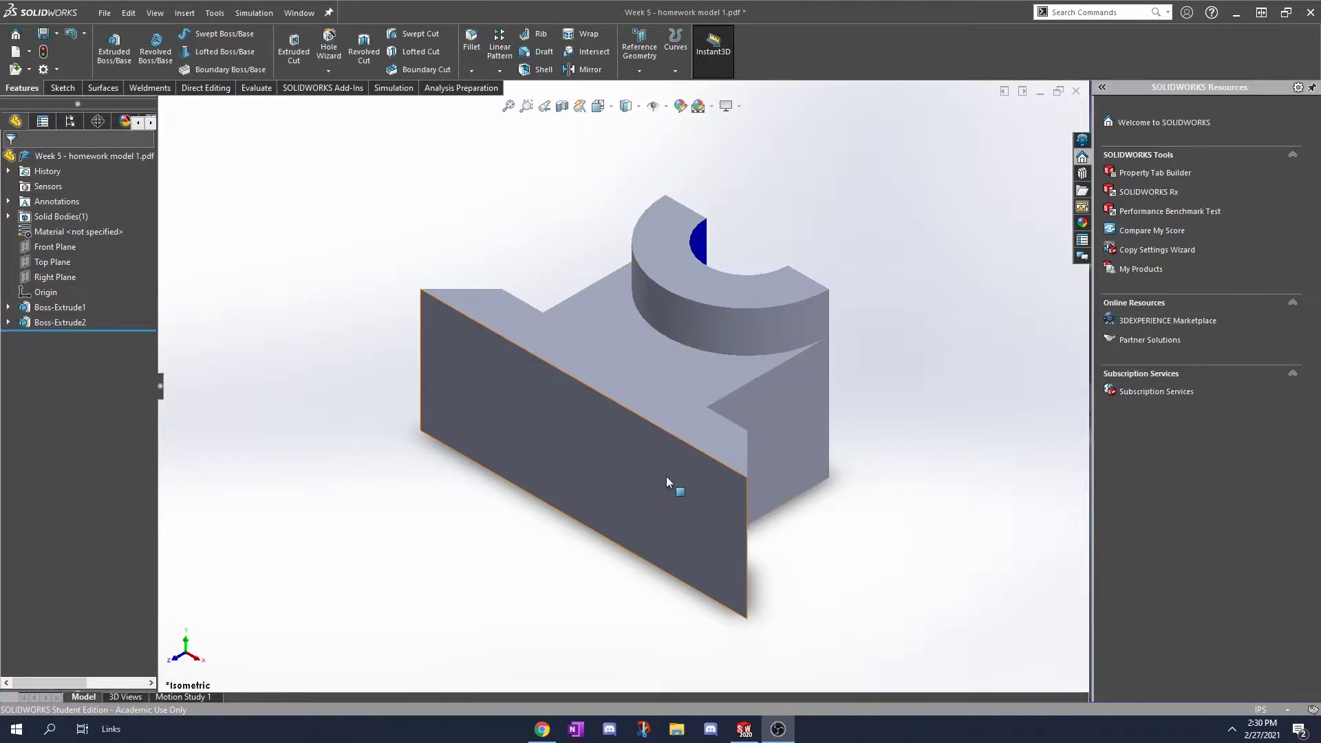
Inspect the part from several angles, then return to the standard isometric view
left_click(586, 459)
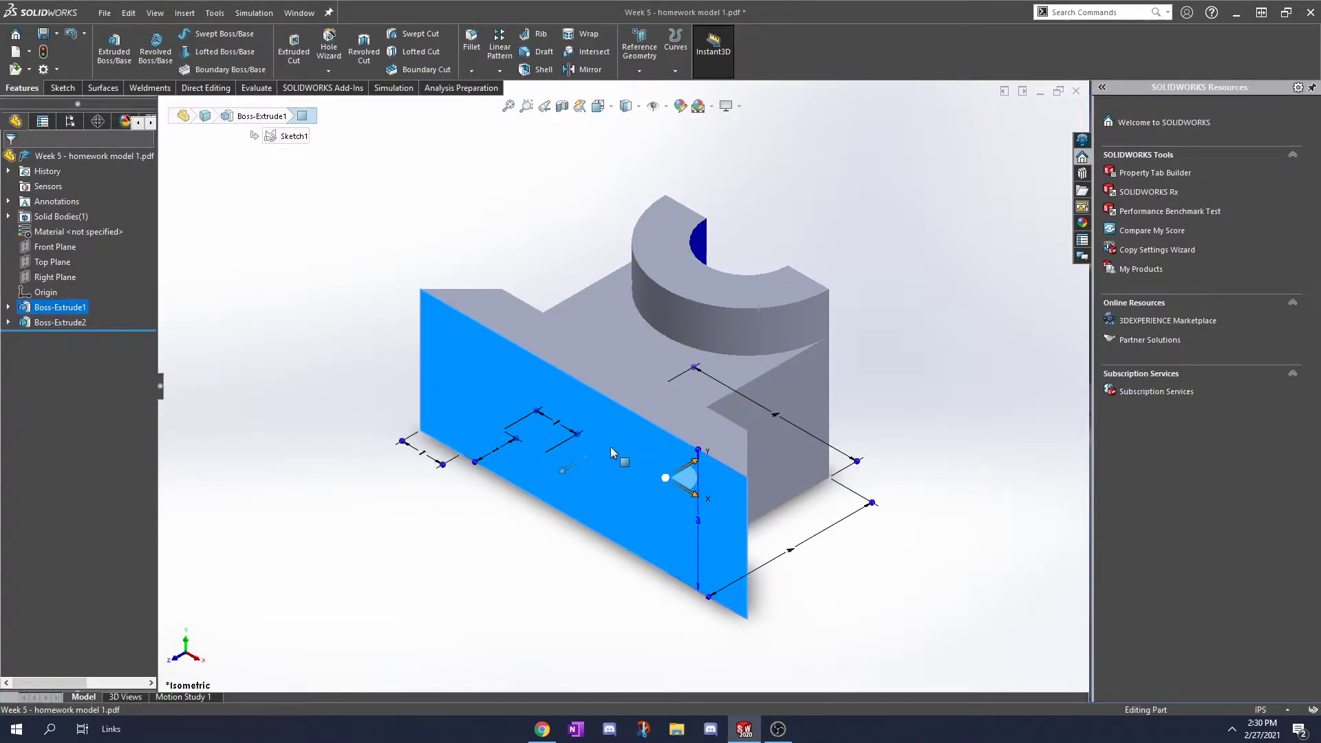
left_click(984, 345)
mouse_move(855, 564)
middle_mouse_down()
mouse_move(797, 362)
mouse_move(751, 265)
middle_mouse_up()
left_click(667, 432)
mouse_move(1043, 561)
middle_mouse_down()
mouse_move(1014, 560)
mouse_move(996, 529)
middle_mouse_up()
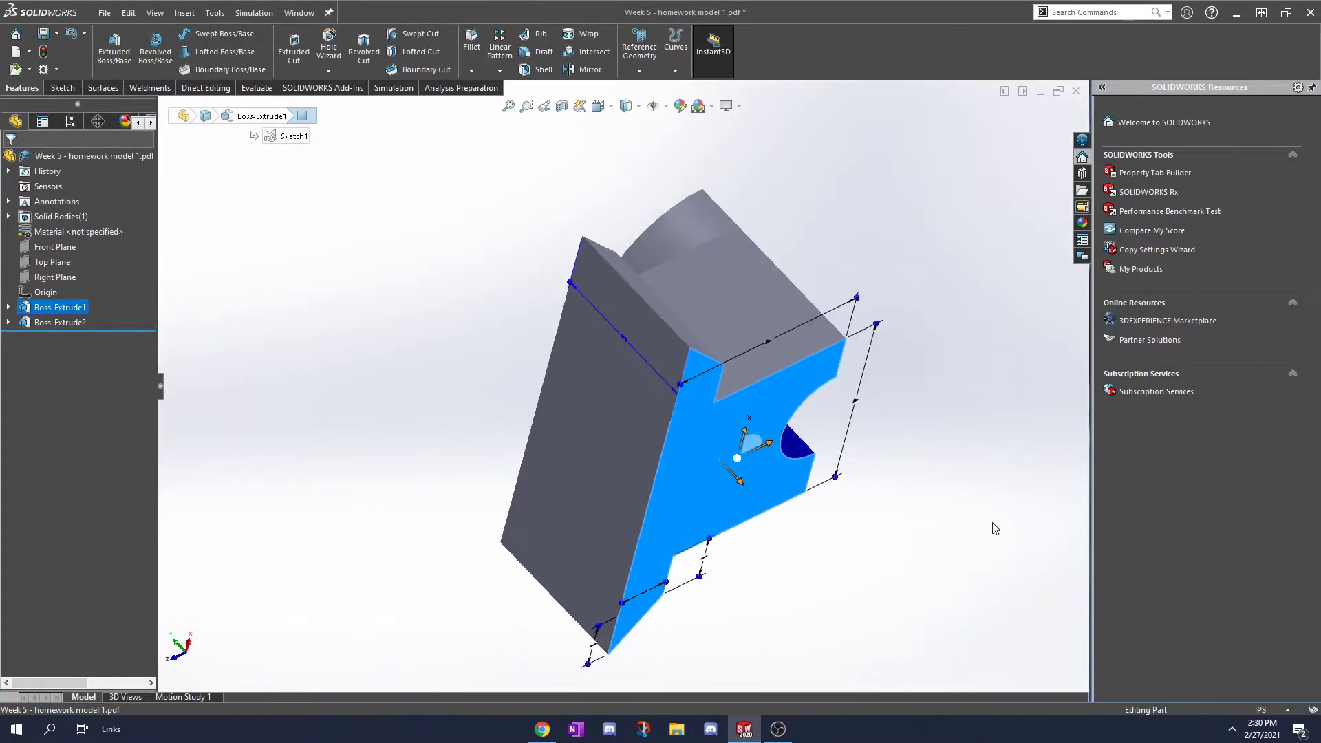
key("ctrl+7")
left_click(1016, 533)
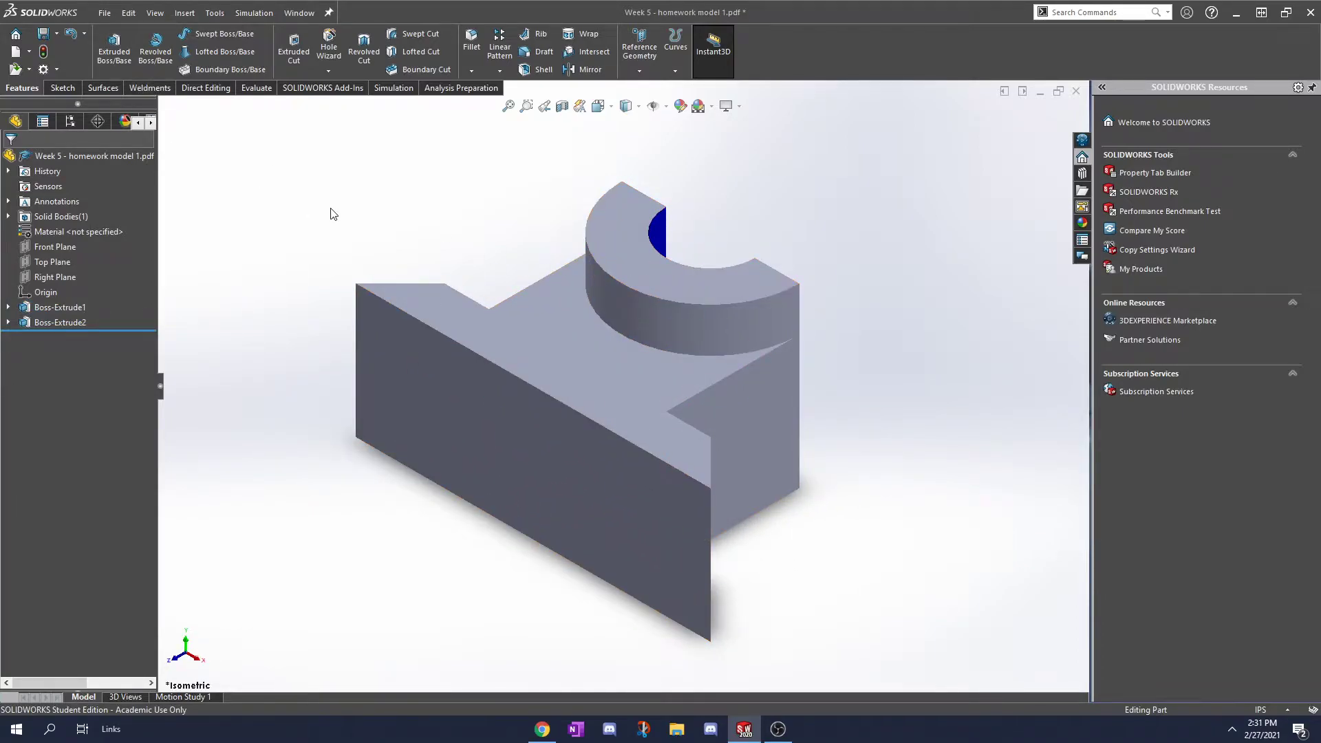
Start a new sketch on the block's top face with the Centerline tool
left_click(615, 370)
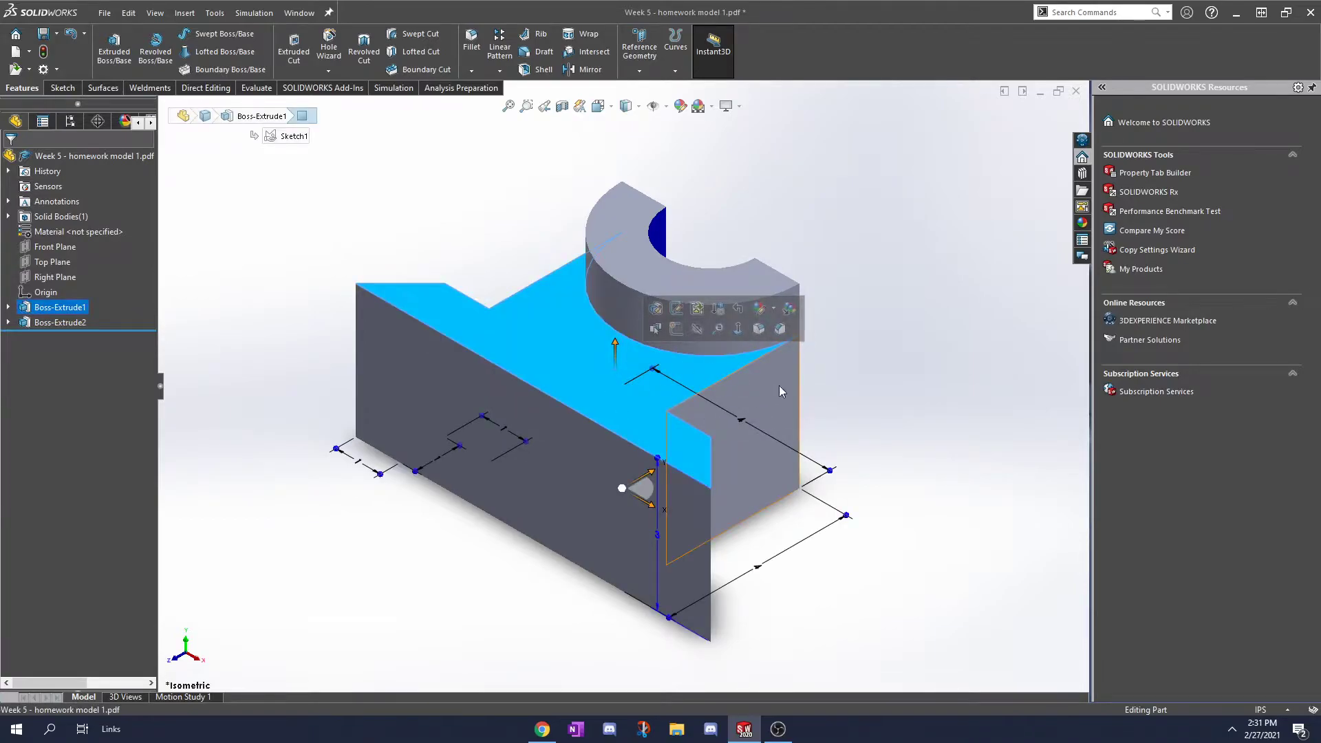
left_click(68, 89)
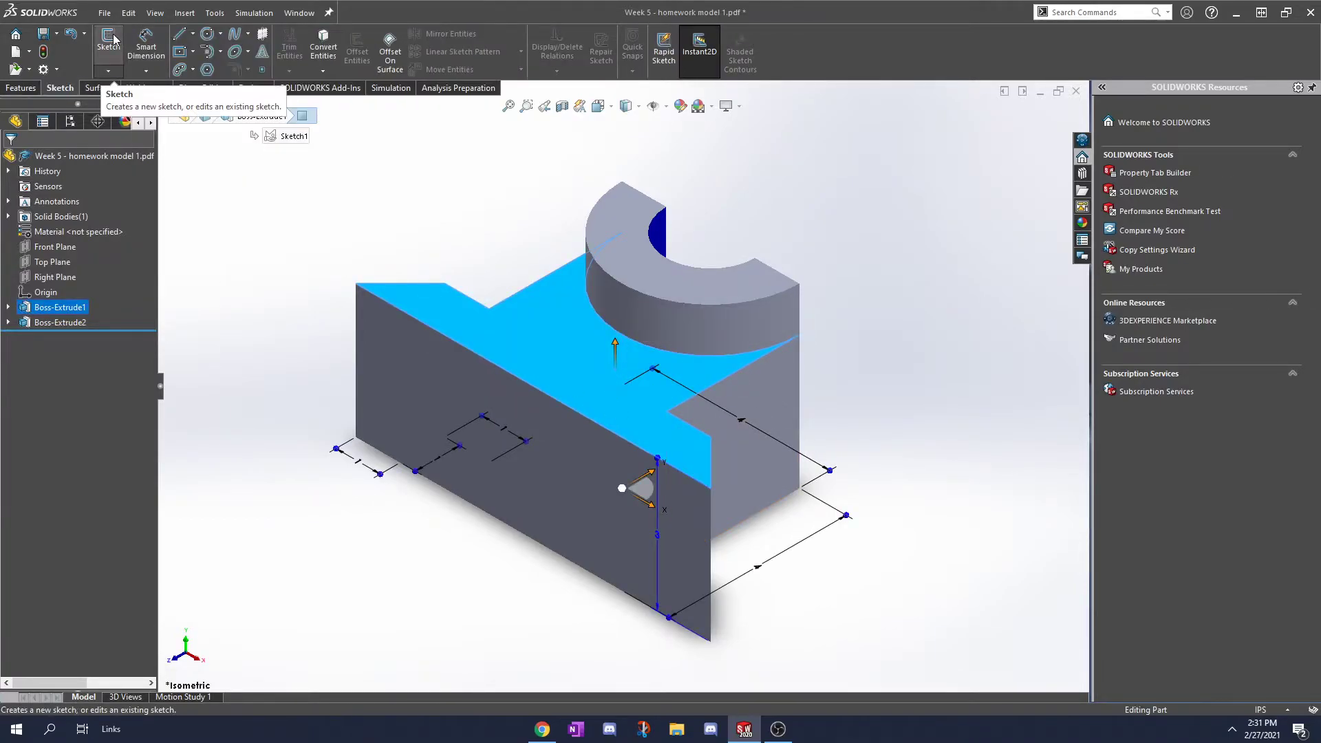
left_click(112, 40)
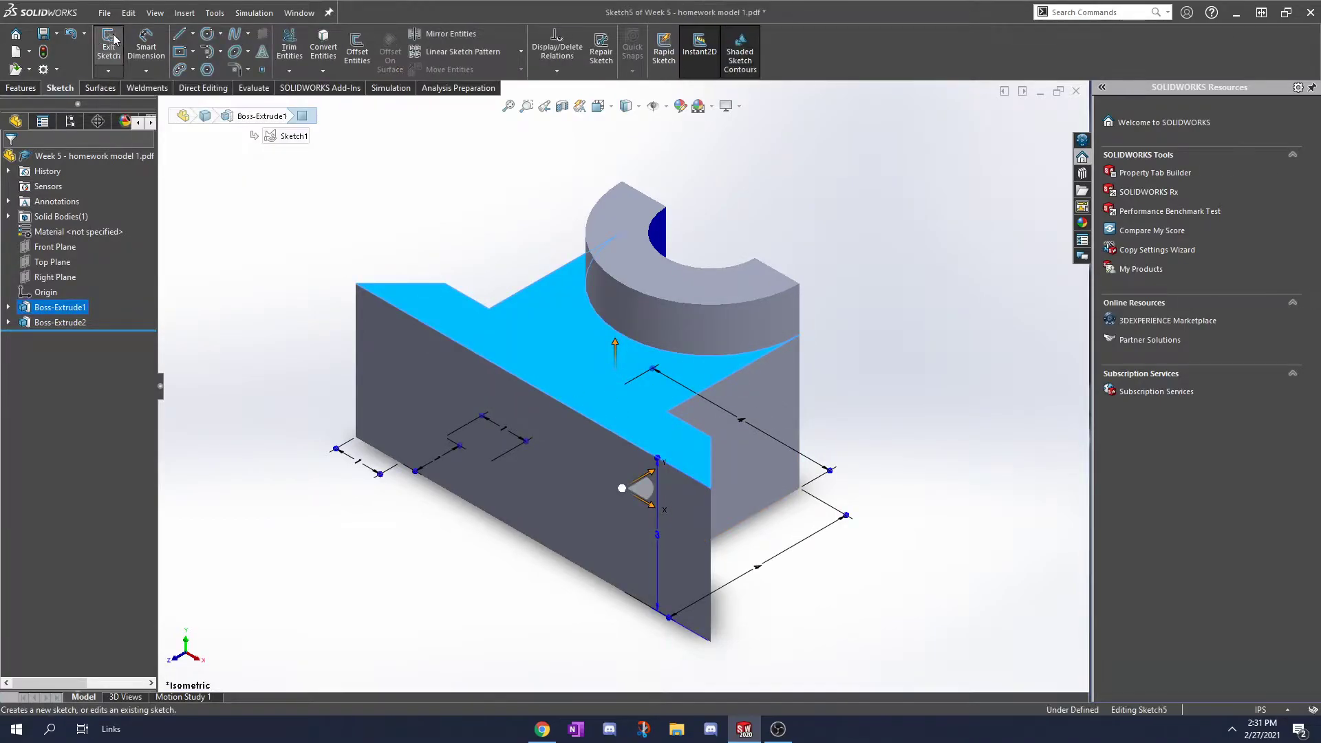
left_click(193, 34)
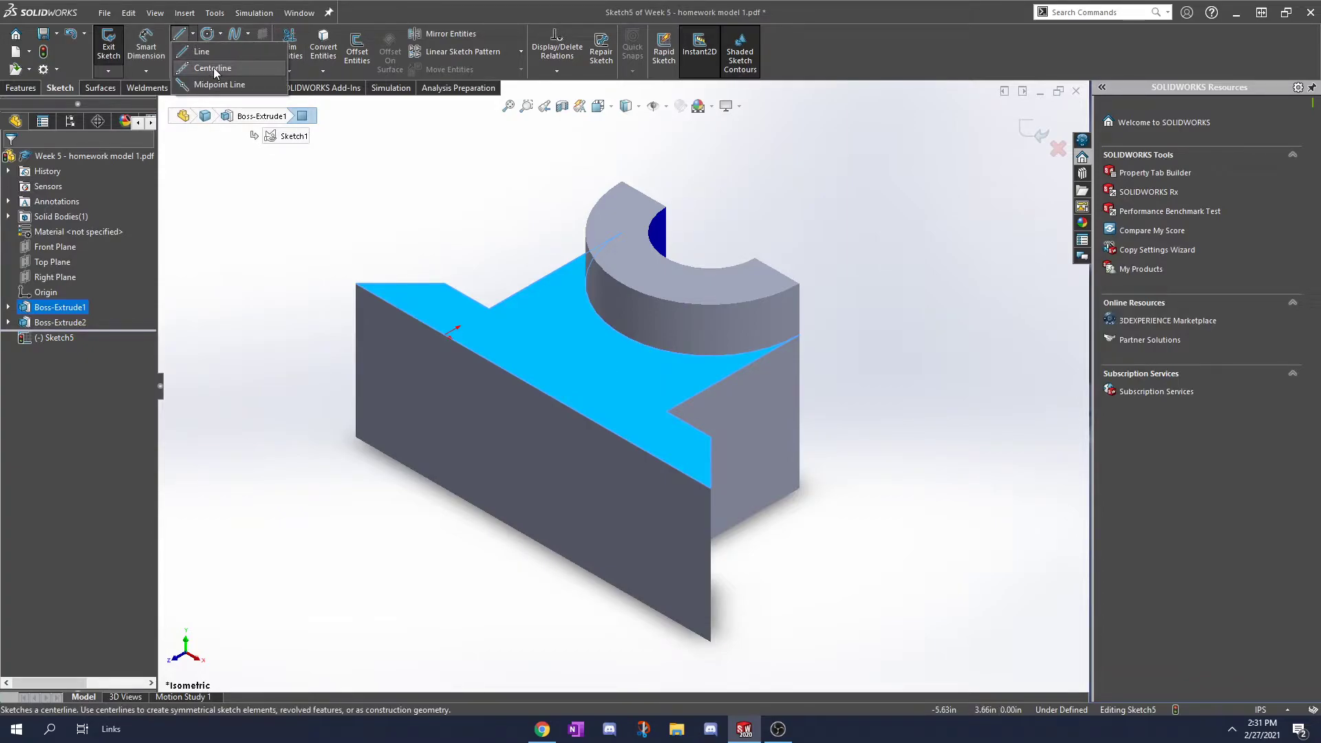
left_click(213, 67)
Draw two connected, perpendicular centerlines on the top face, meeting at a corner
scroll(619, 355, "up", 2)
left_click(631, 342)
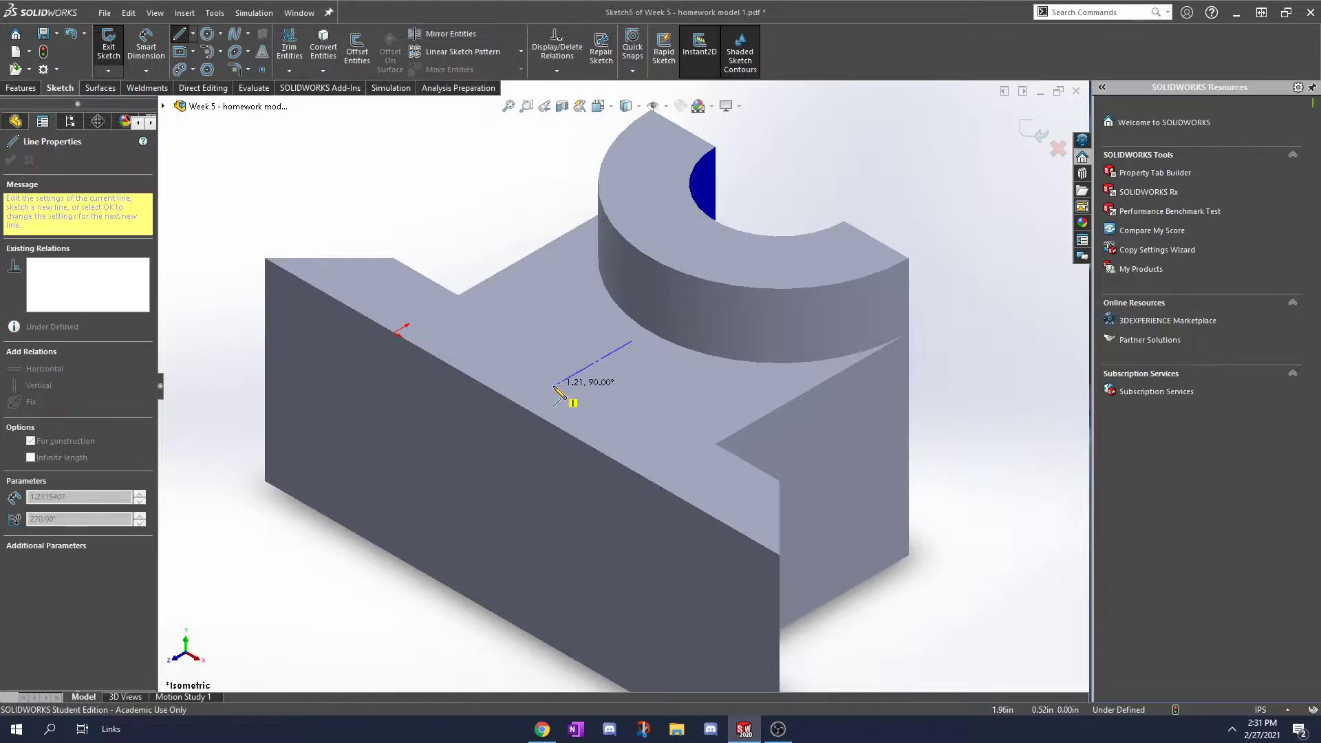
left_click(558, 385)
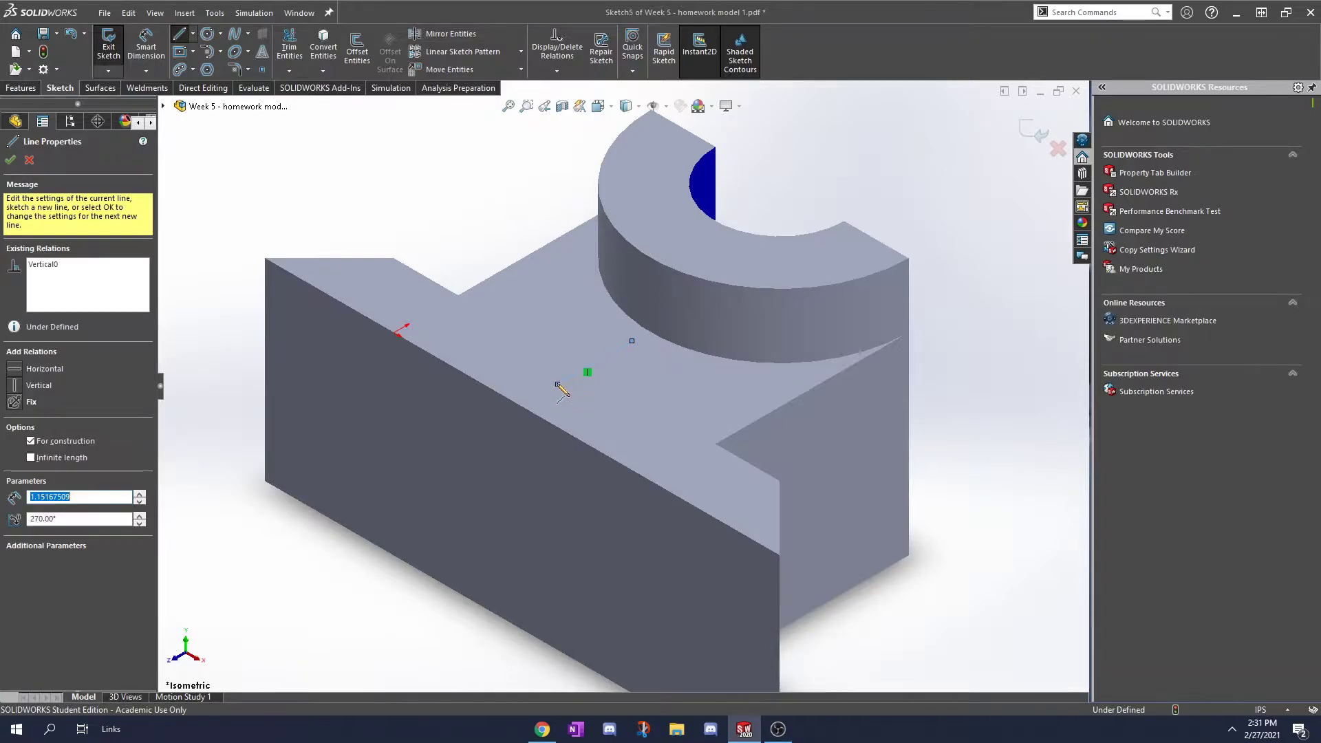
left_click(470, 334)
key("Escape")
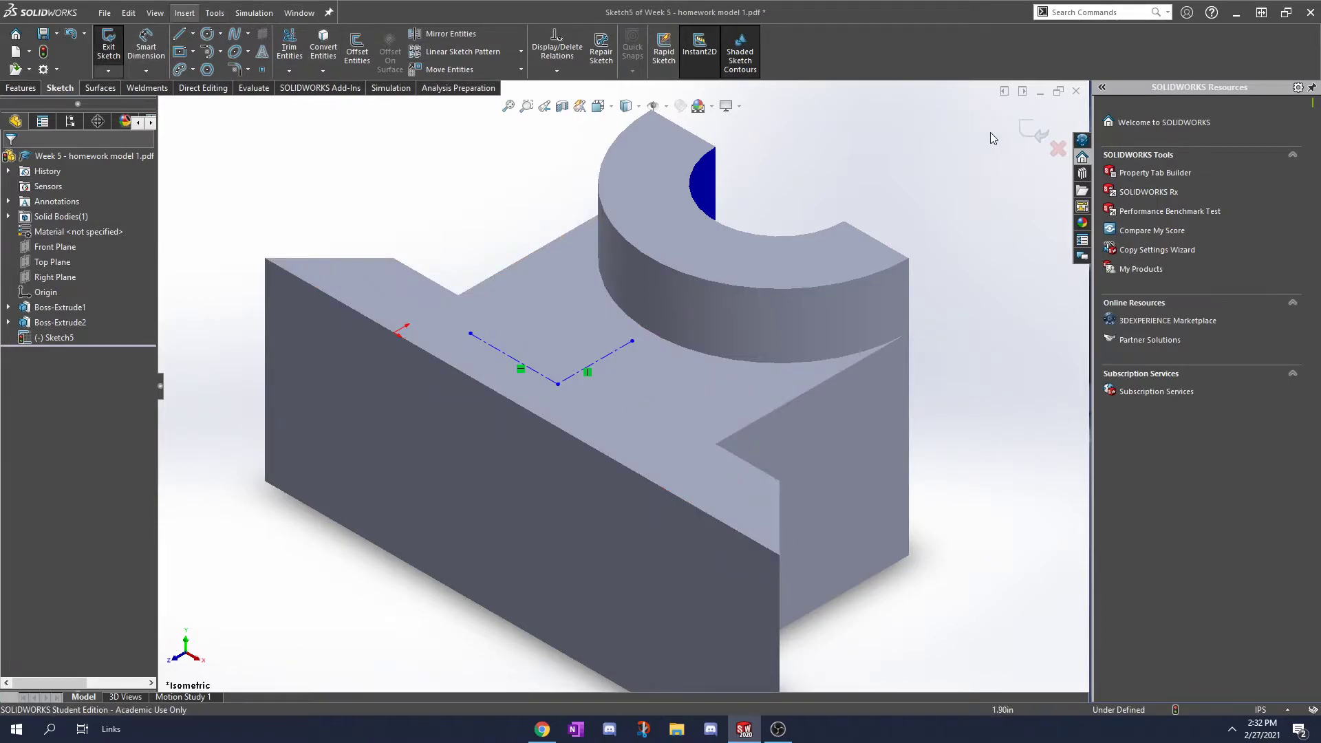
Exit Sketch5 and bring up the Reference Geometry list on the Features tab
left_click(1034, 133)
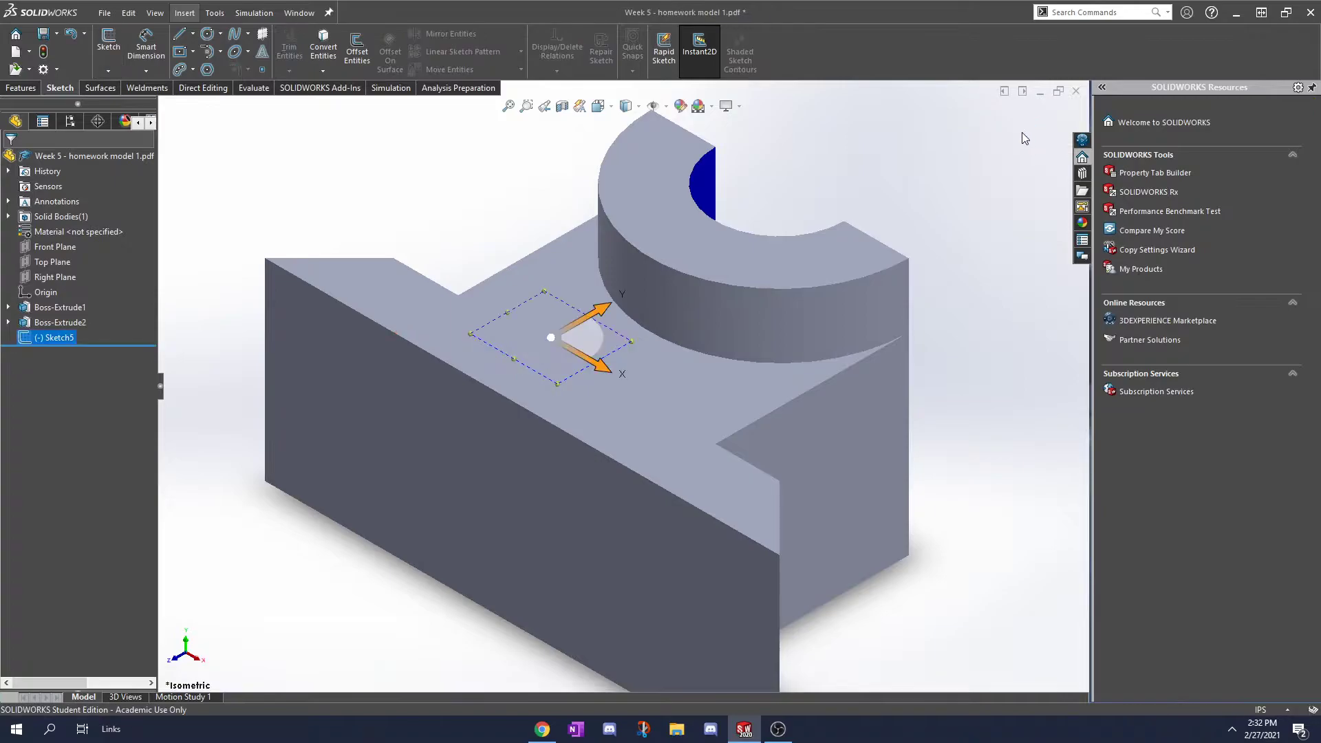
left_click(26, 88)
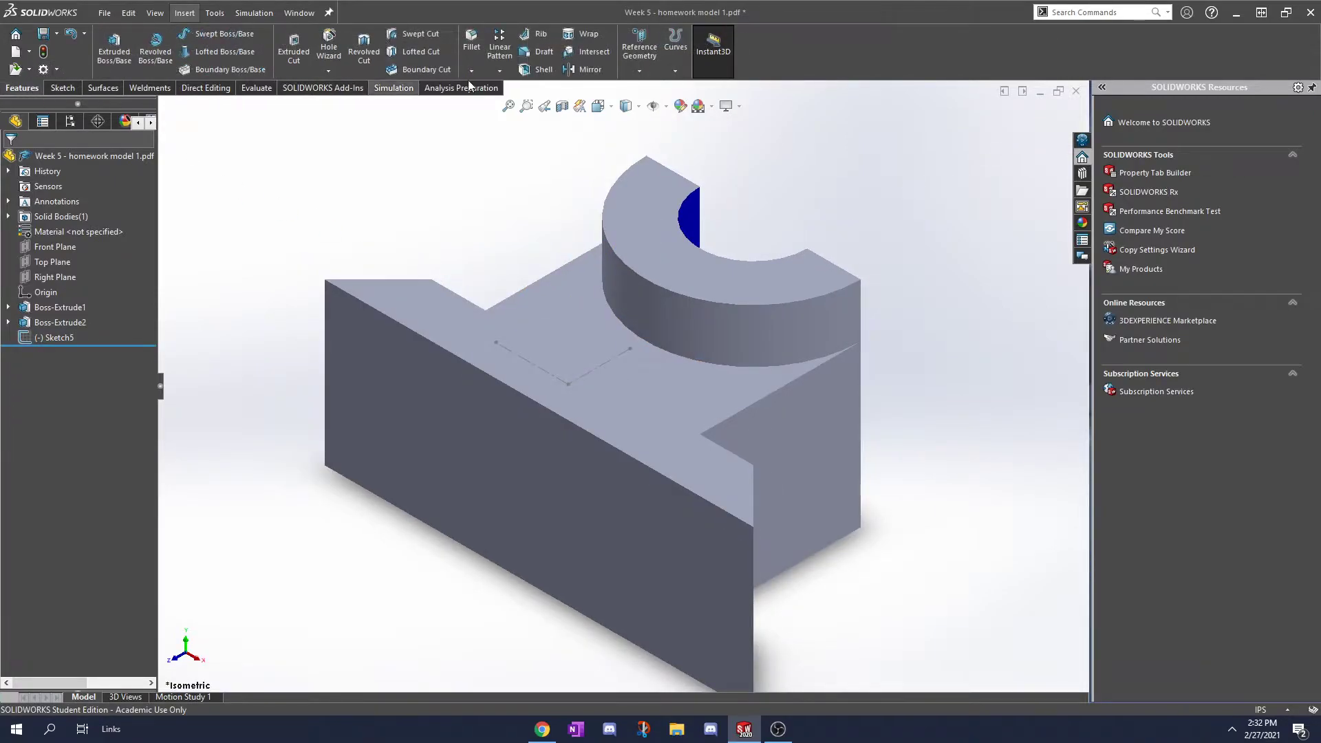
left_click(639, 73)
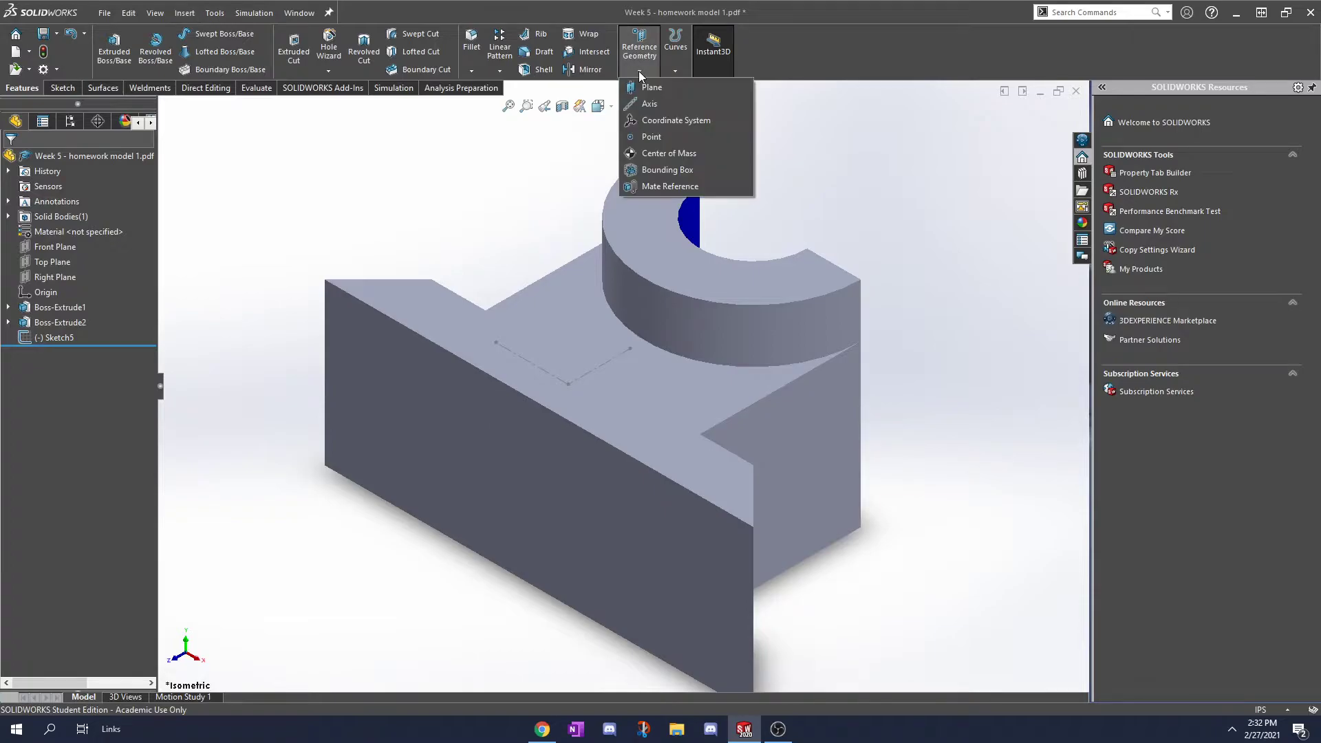
Start a new coordinate system and assign Line1@Sketch5 as its Y axis
left_click(665, 121)
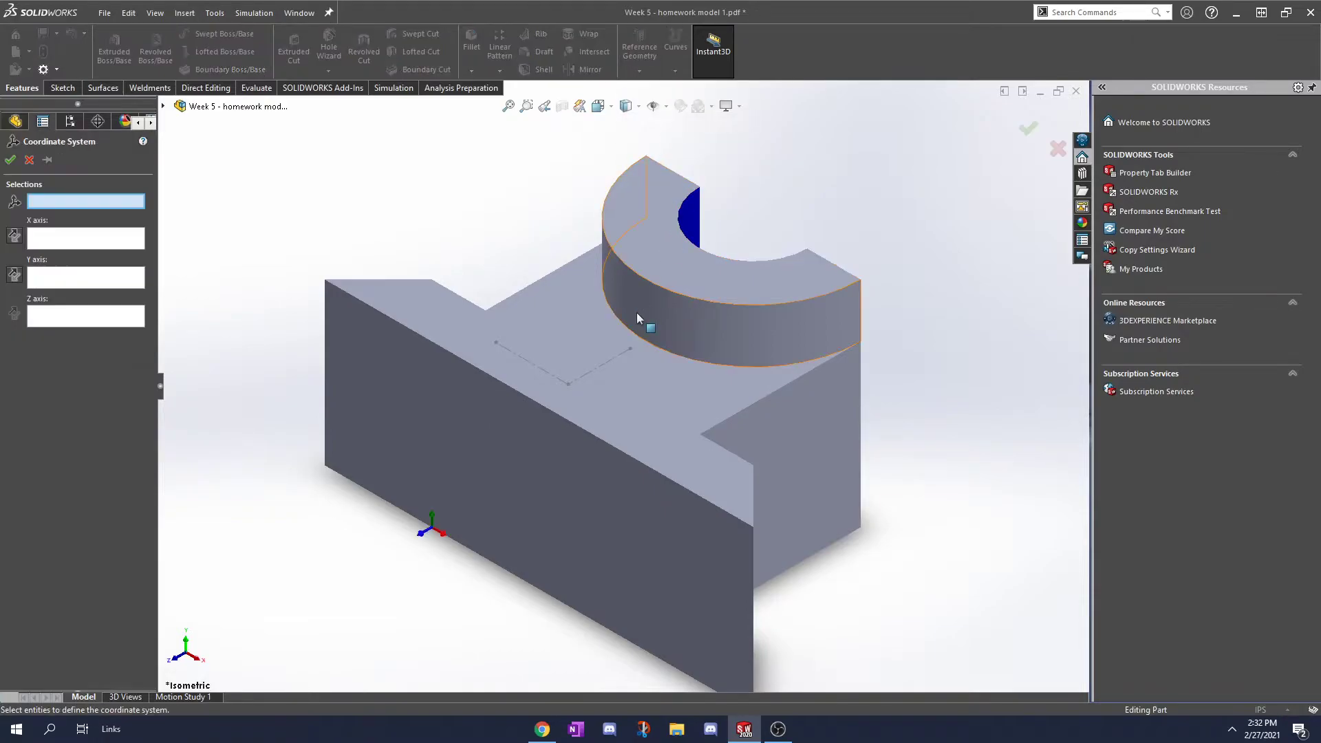
scroll(619, 372, "down", 2)
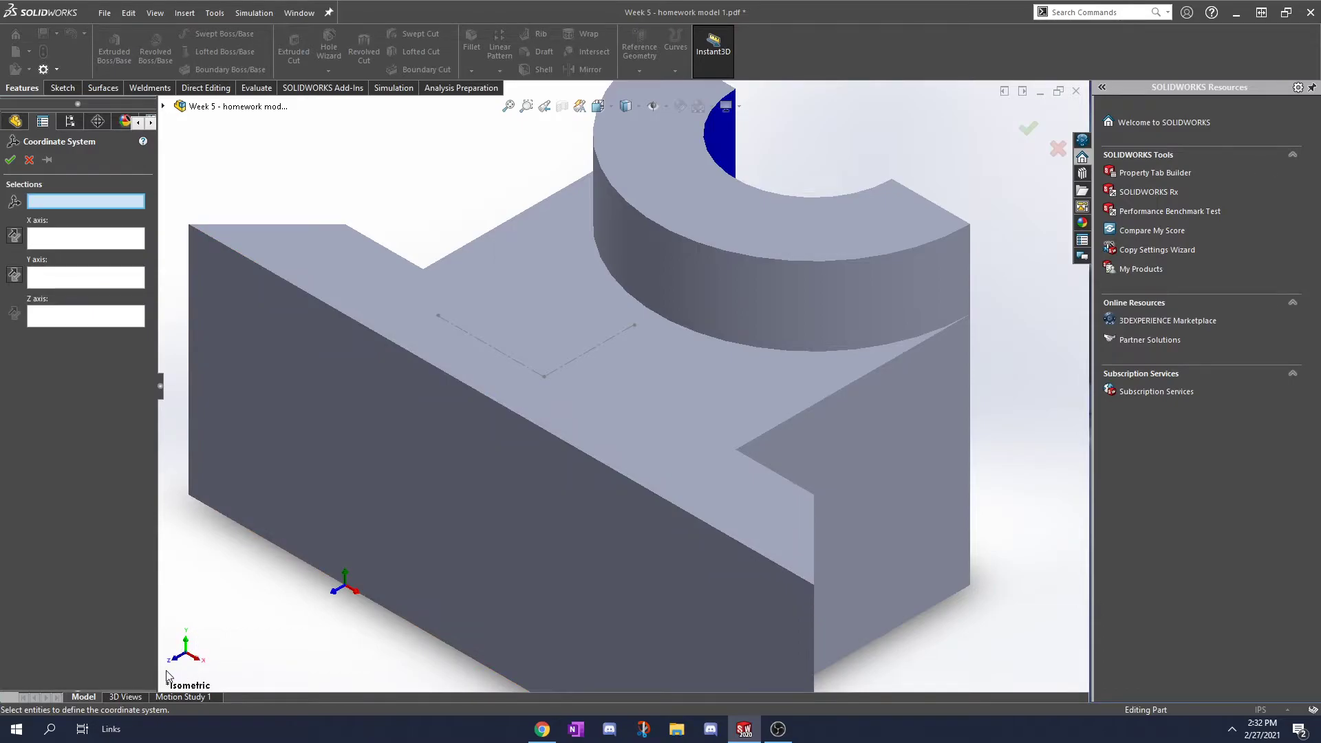
key("z")
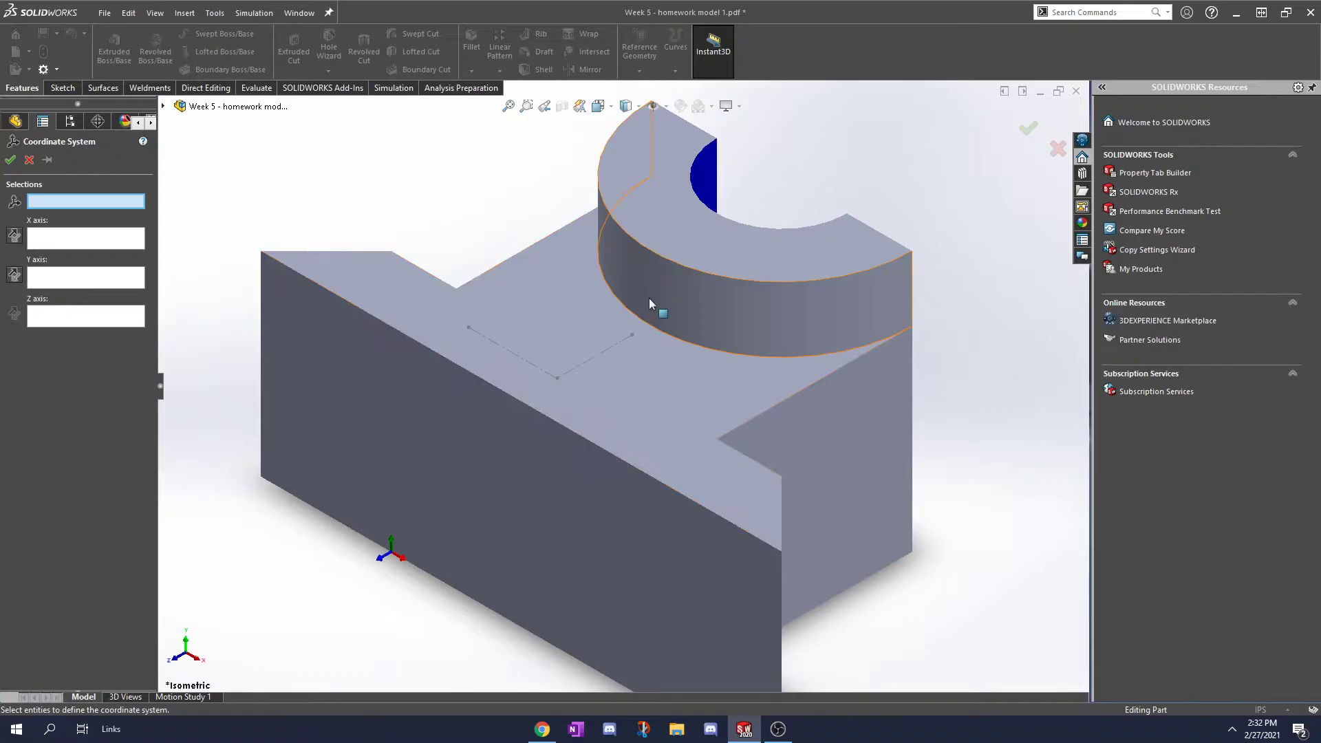
left_click(55, 278)
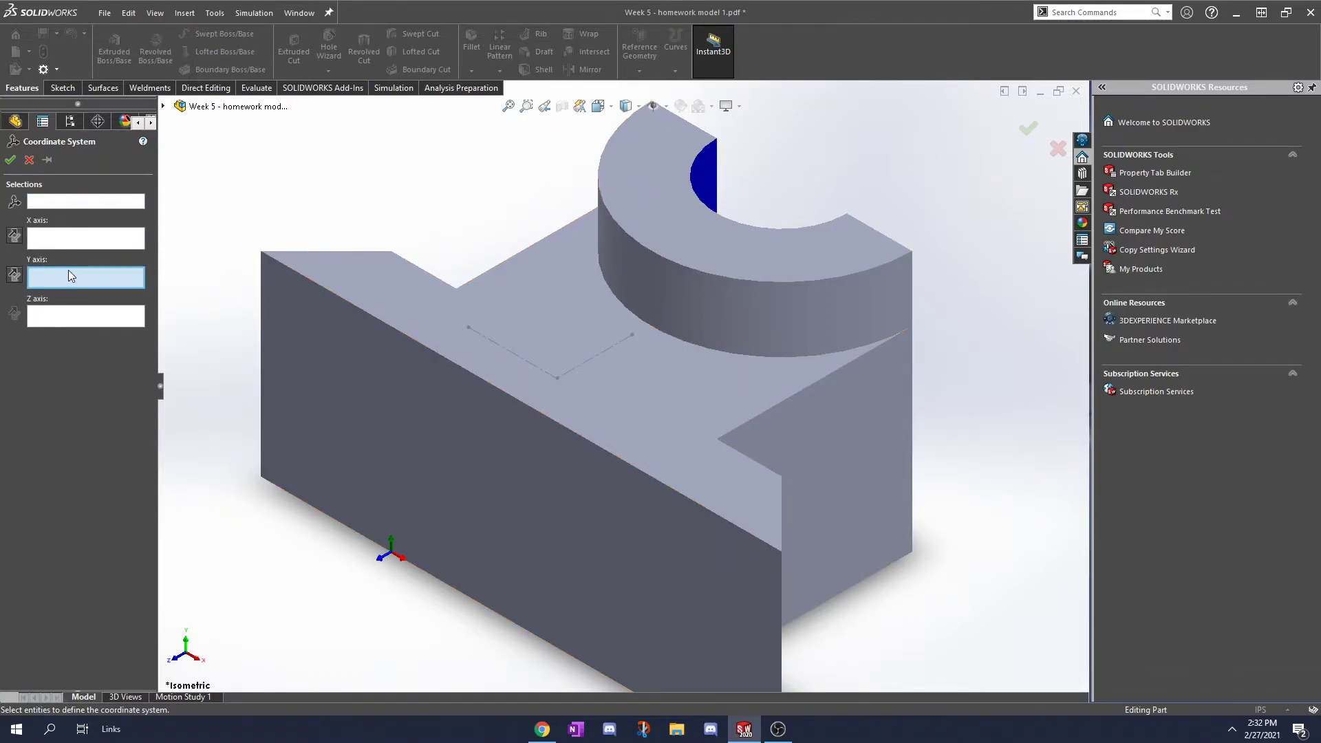
scroll(590, 370, "down", 2)
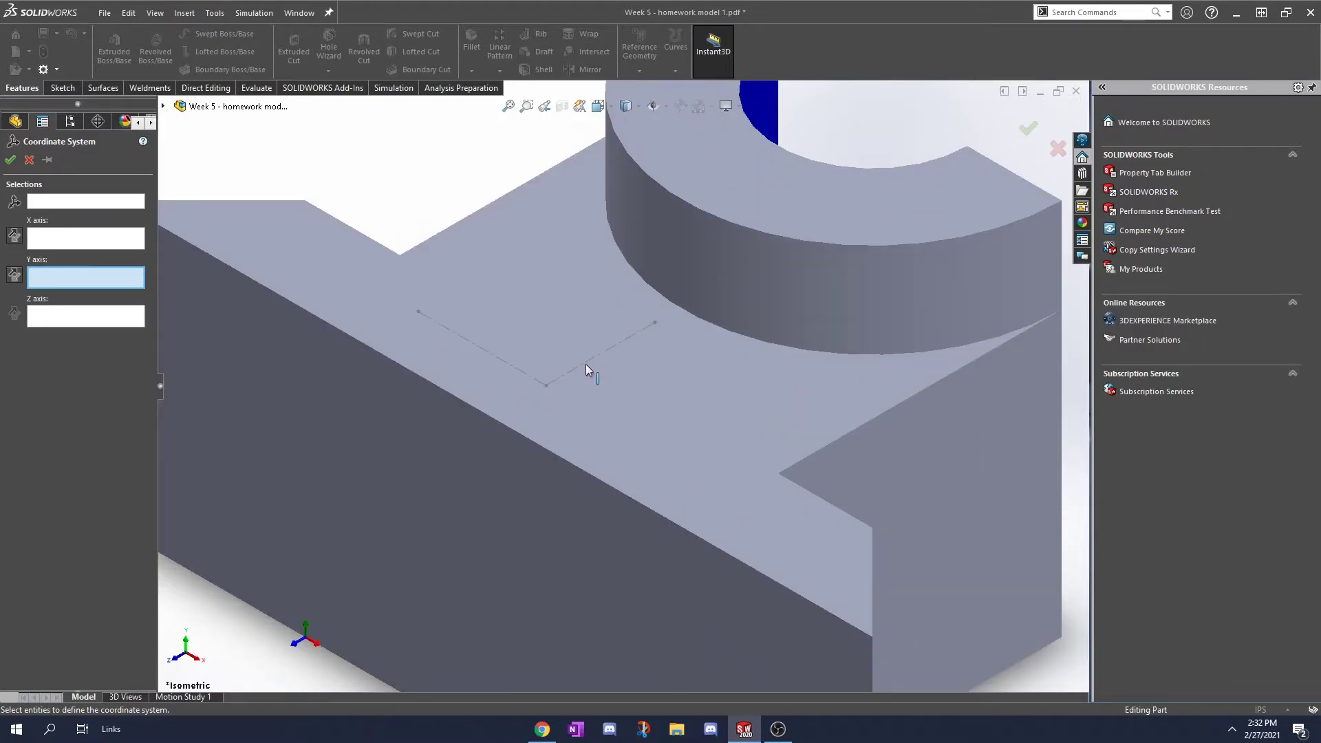
scroll(585, 364, "down", 3)
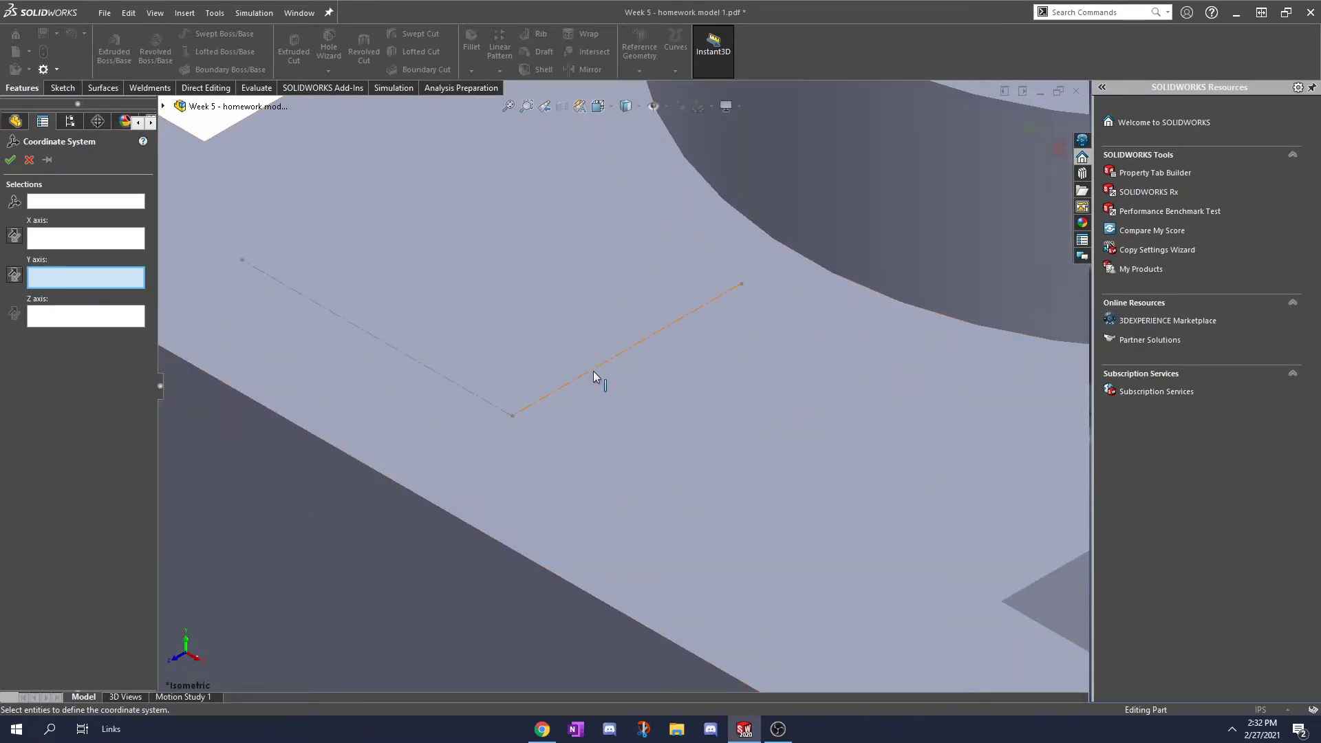
left_click(593, 372)
scroll(610, 421, "up", 5)
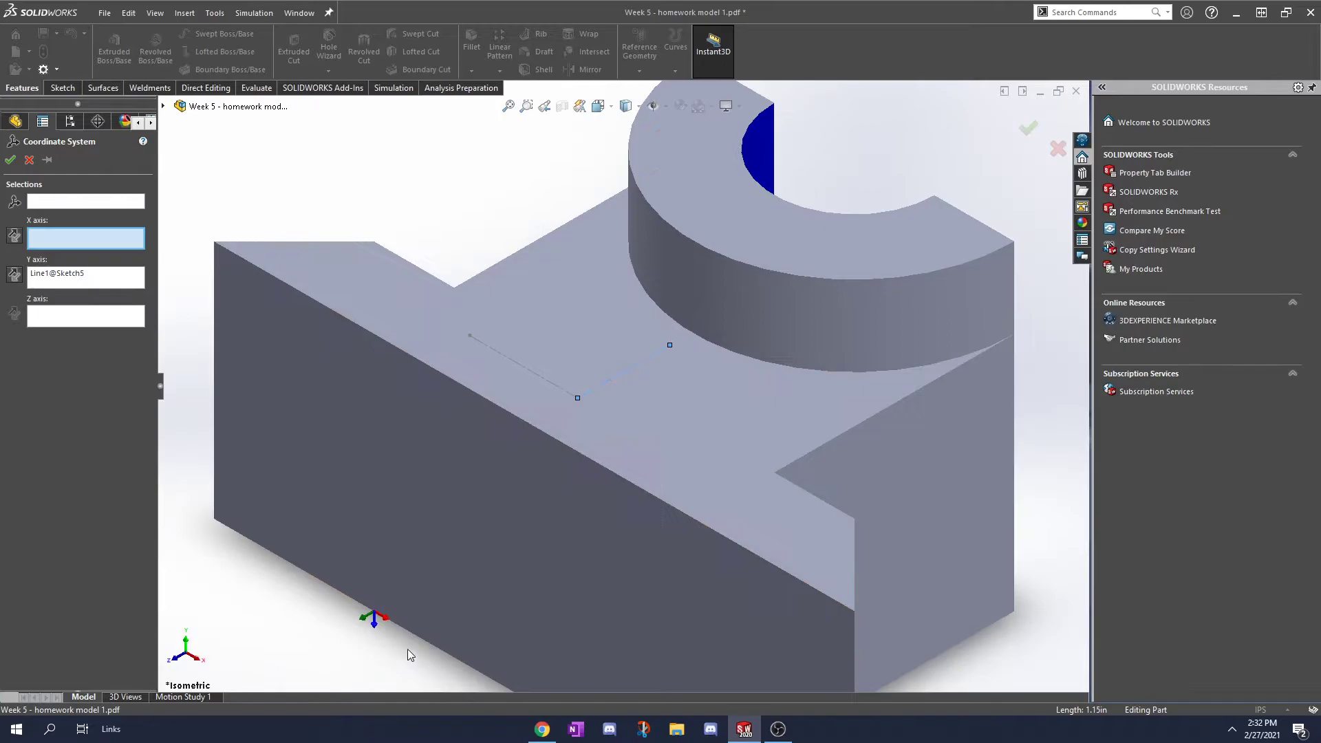
scroll(399, 640, "down", 3)
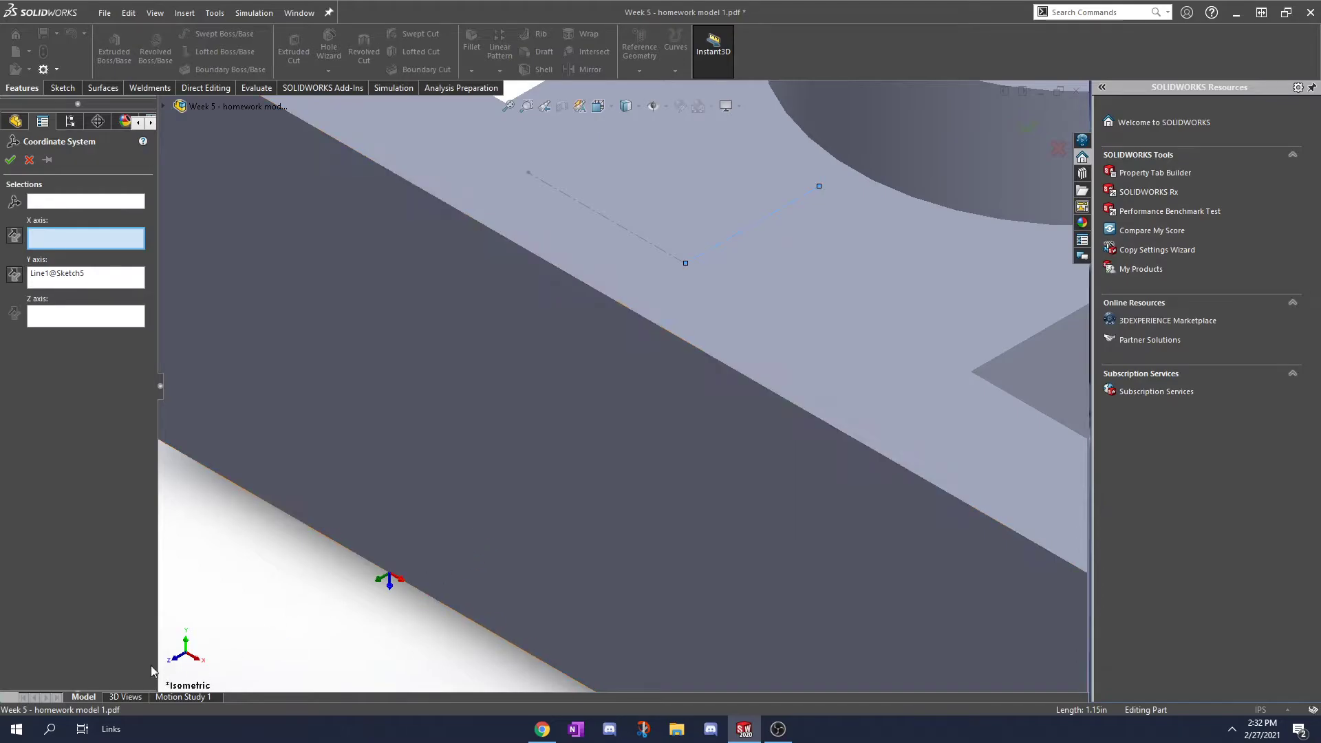
Reverse the Y axis direction, check it by orbiting, and assign Line2@Sketch5 as the X axis
left_click(15, 274)
key("f")
scroll(716, 299, "down", 2)
scroll(672, 422, "down", 1)
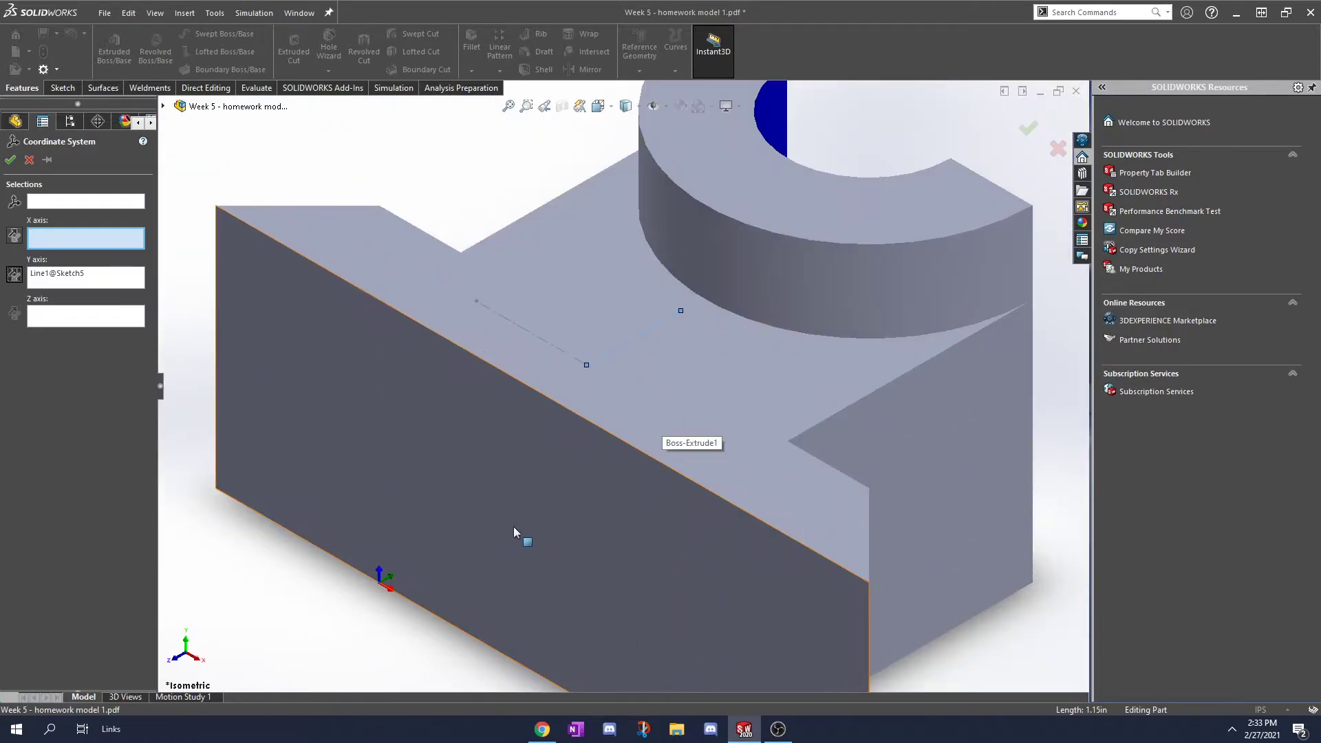
middle_click_drag(408, 611, 609, 428)
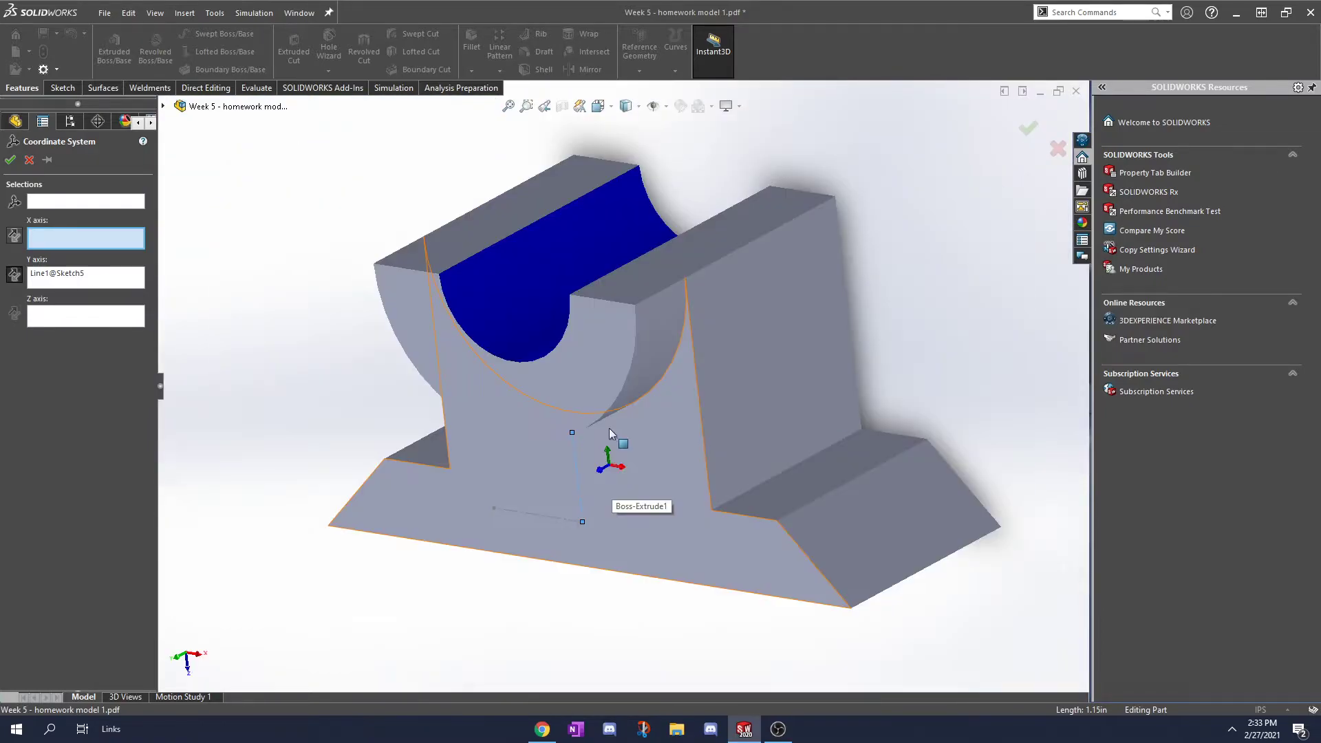
middle_click_drag(540, 569, 607, 291)
middle_click_drag(206, 377, 539, 354)
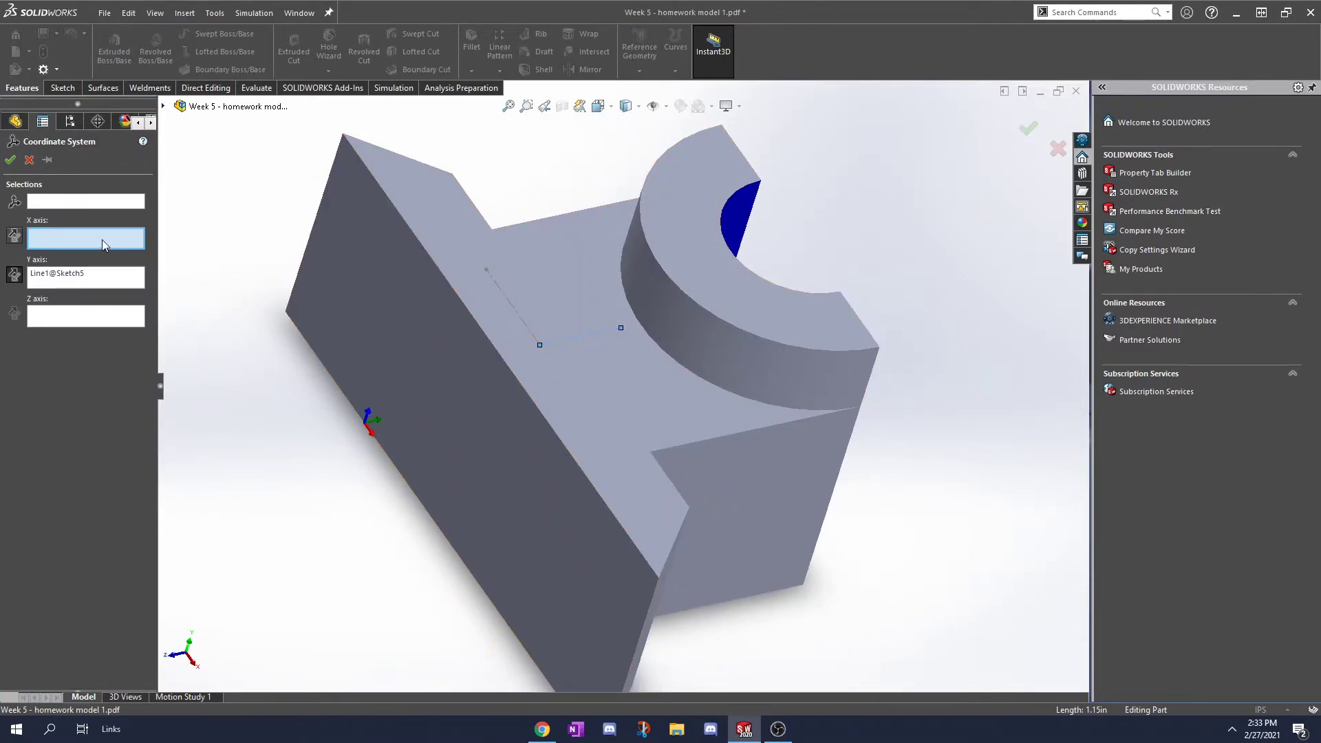
left_click(513, 313)
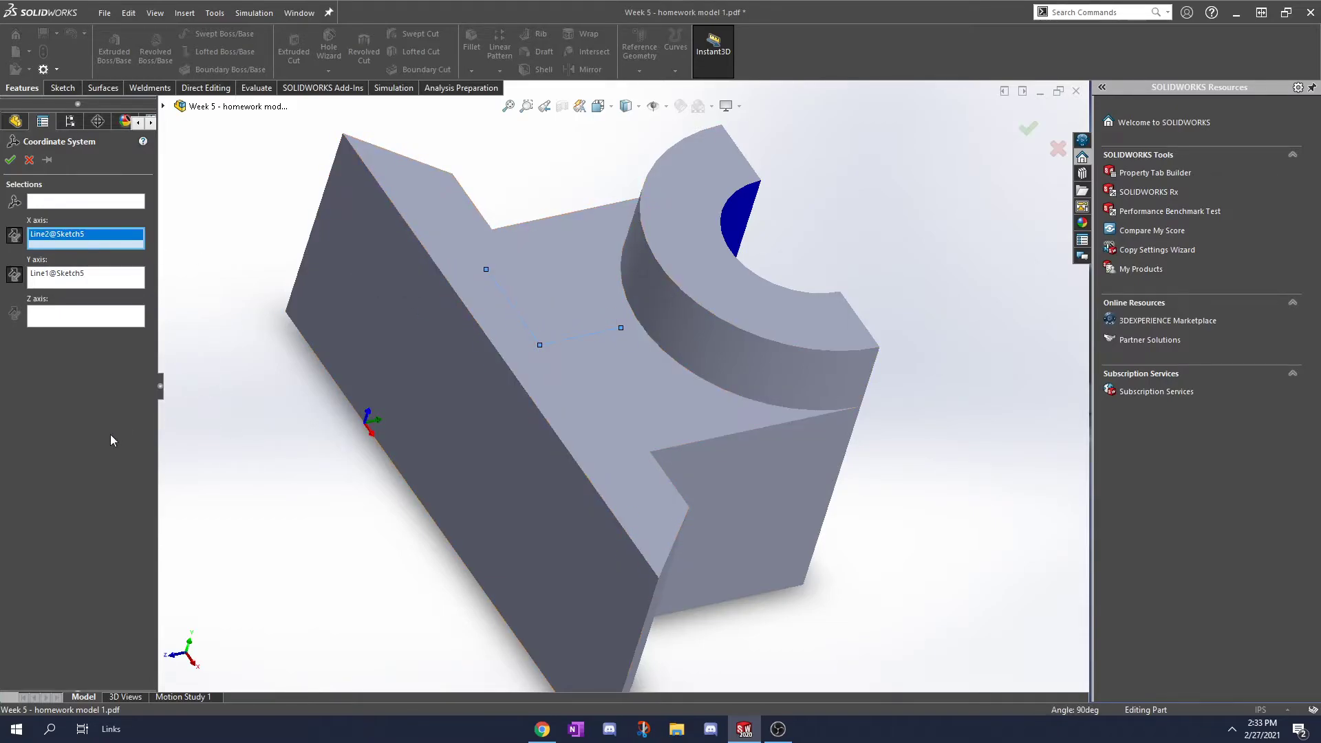
Accept Coordinate System3 and zoom in to select it in the model
left_click(1028, 131)
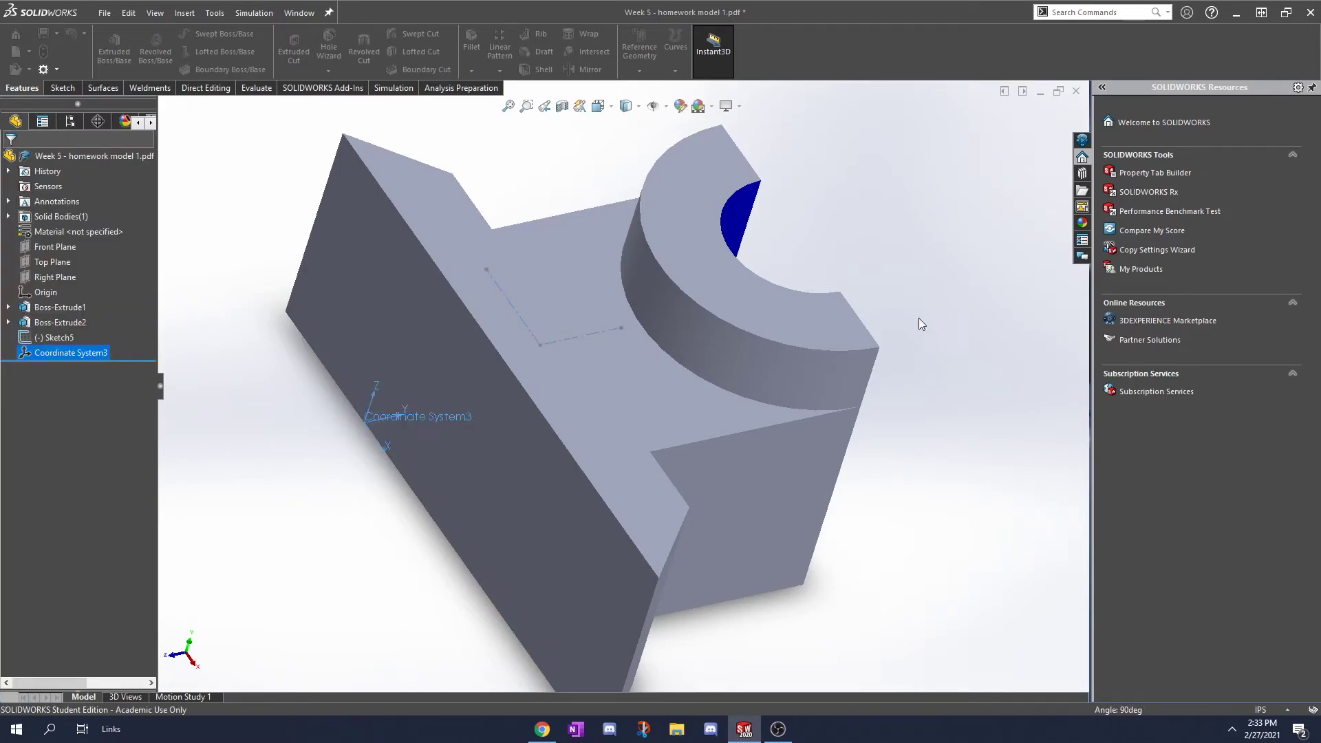
middle_click_drag(448, 434, 644, 399, "ctrl")
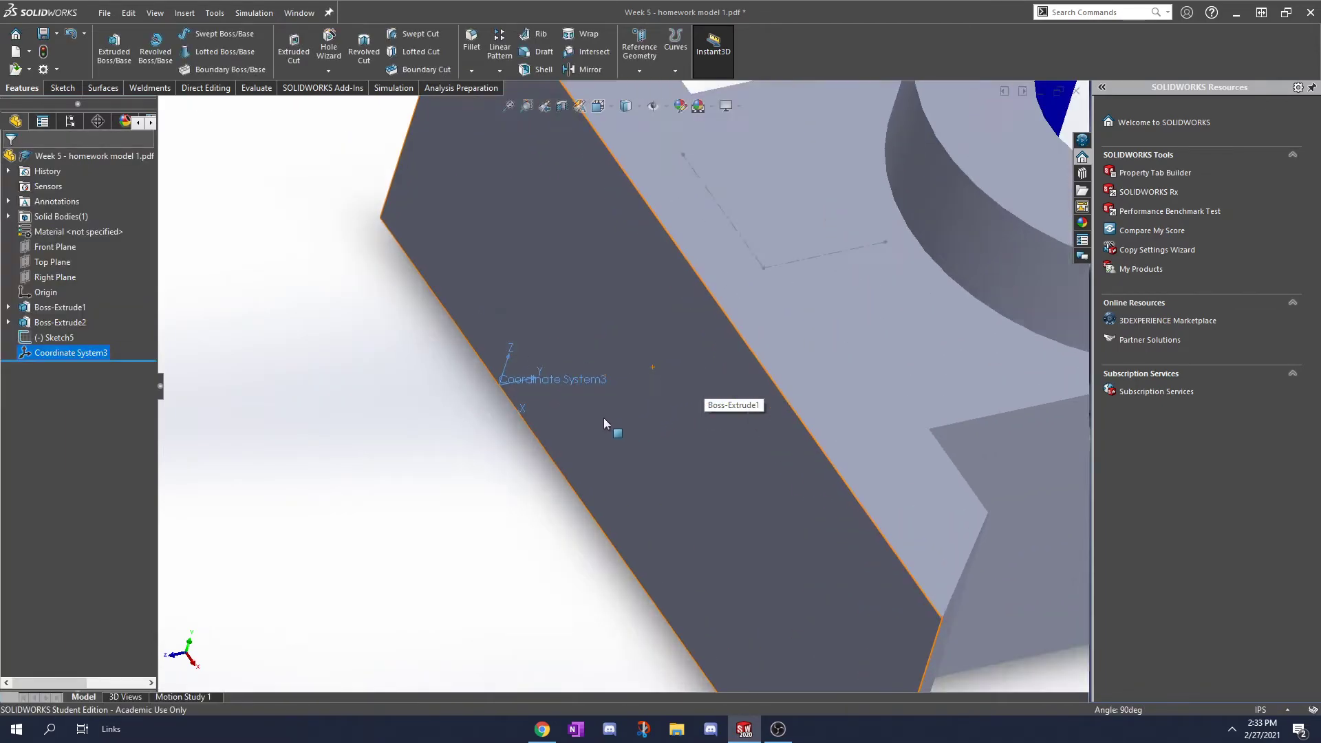
scroll(604, 418, "down", 3)
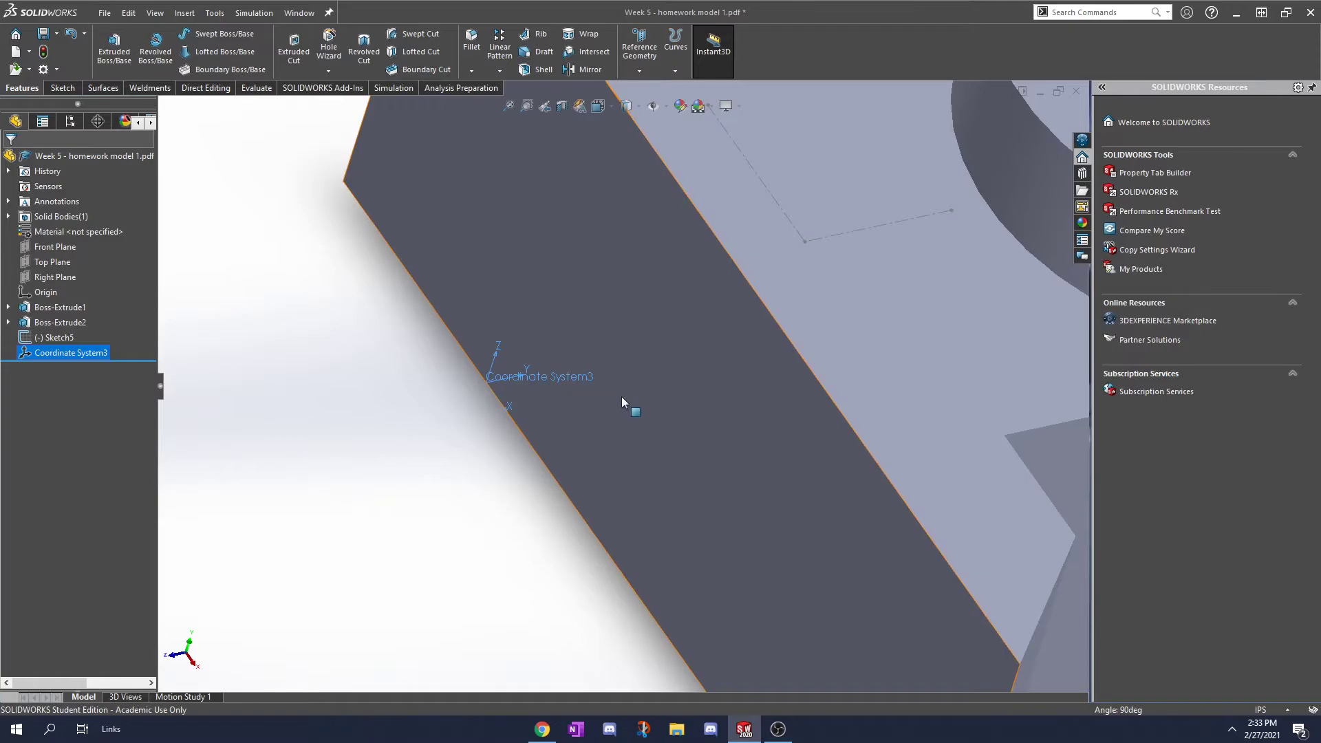
scroll(563, 301, "up", 3)
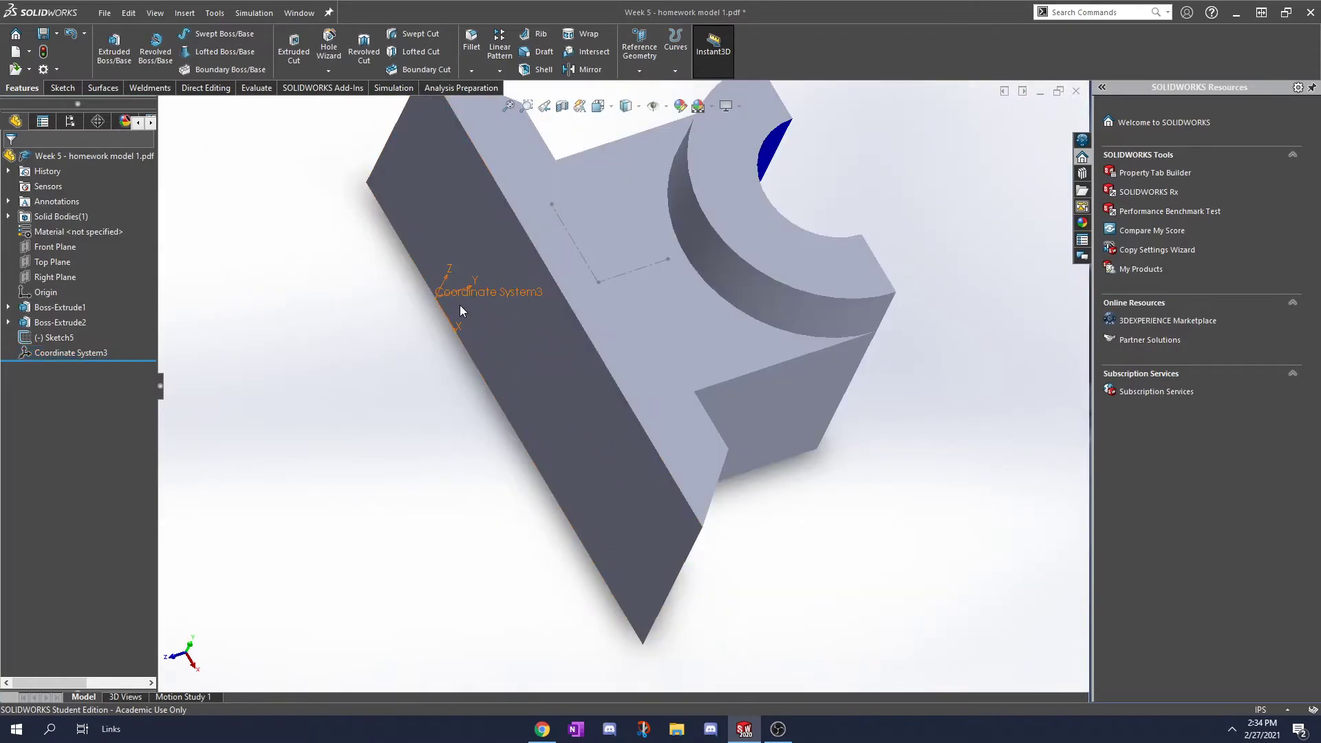
left_click(519, 303)
In System Options, go to Export settings and keep IGES 5.3 as the file format
left_click(44, 69)
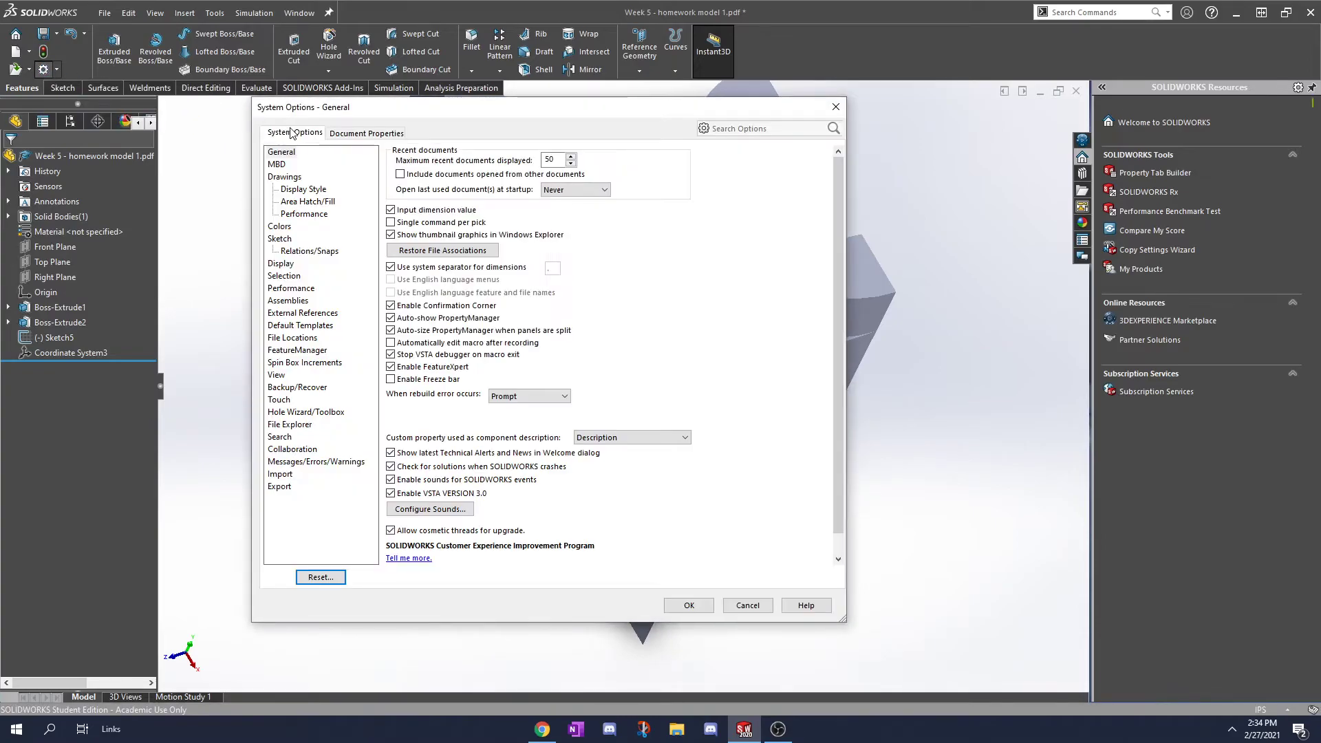
left_click(288, 490)
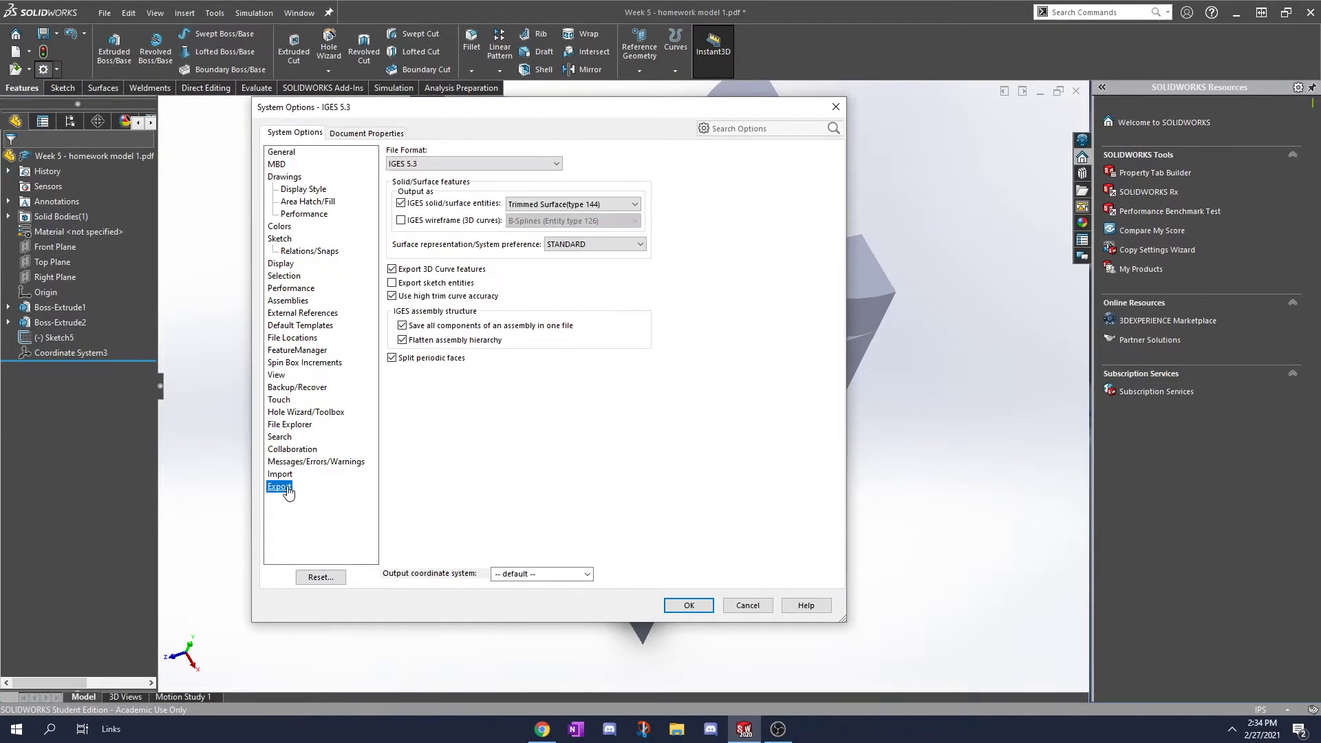
left_click(448, 163)
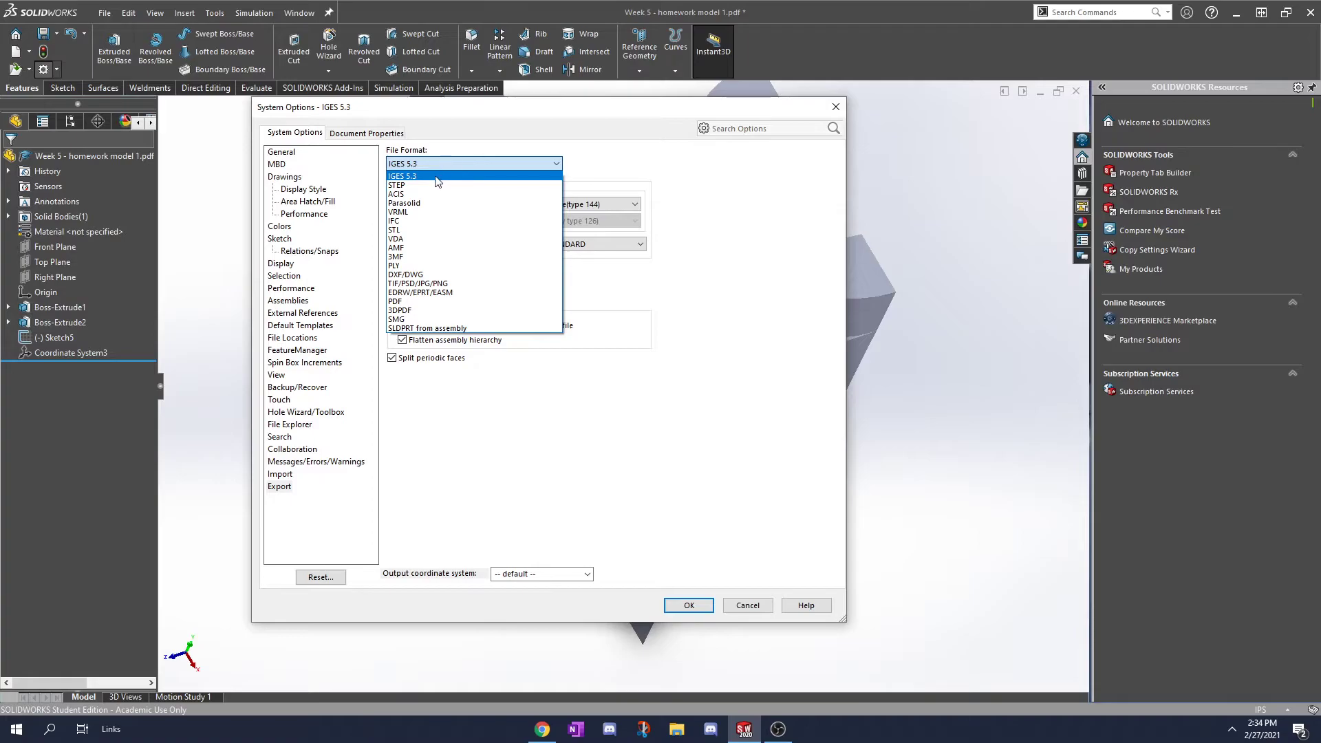
left_click(436, 177)
left_click(436, 165)
left_click(436, 176)
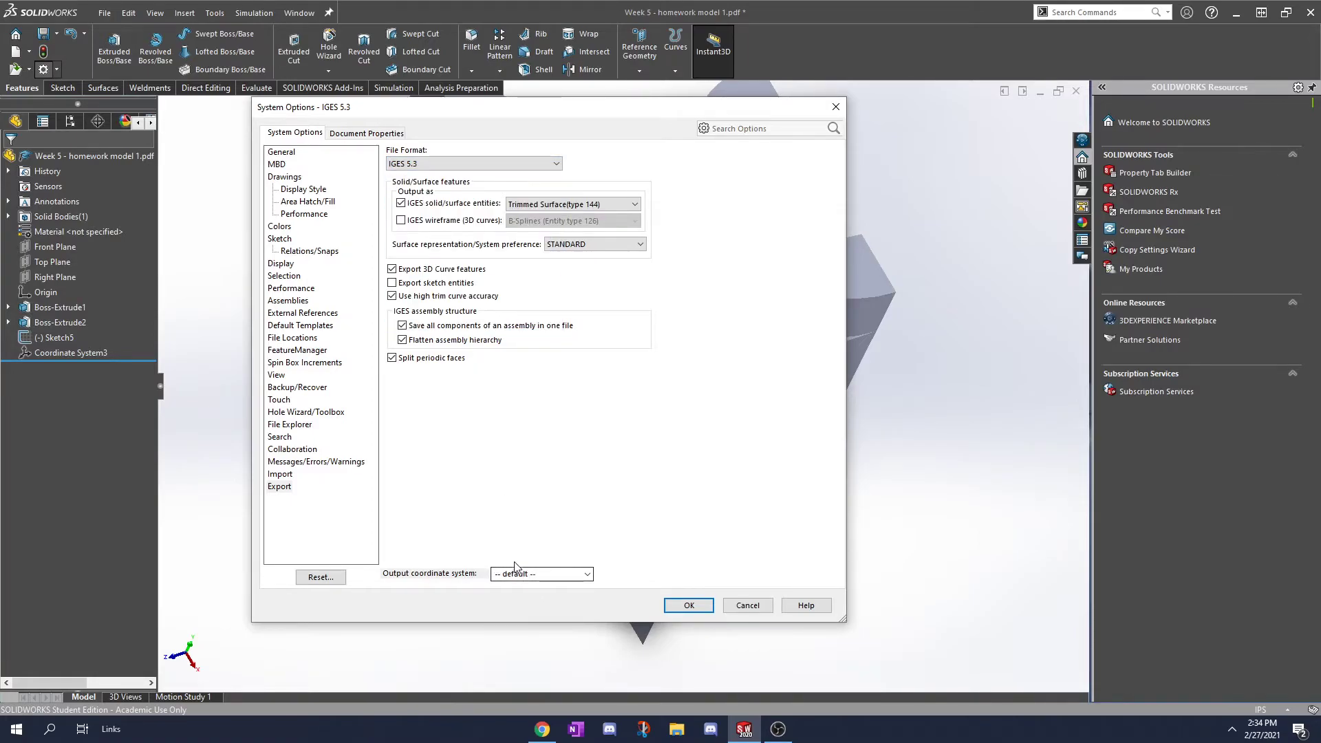
Set the output coordinate system to Coordinate System3 and apply the options
left_click(588, 575)
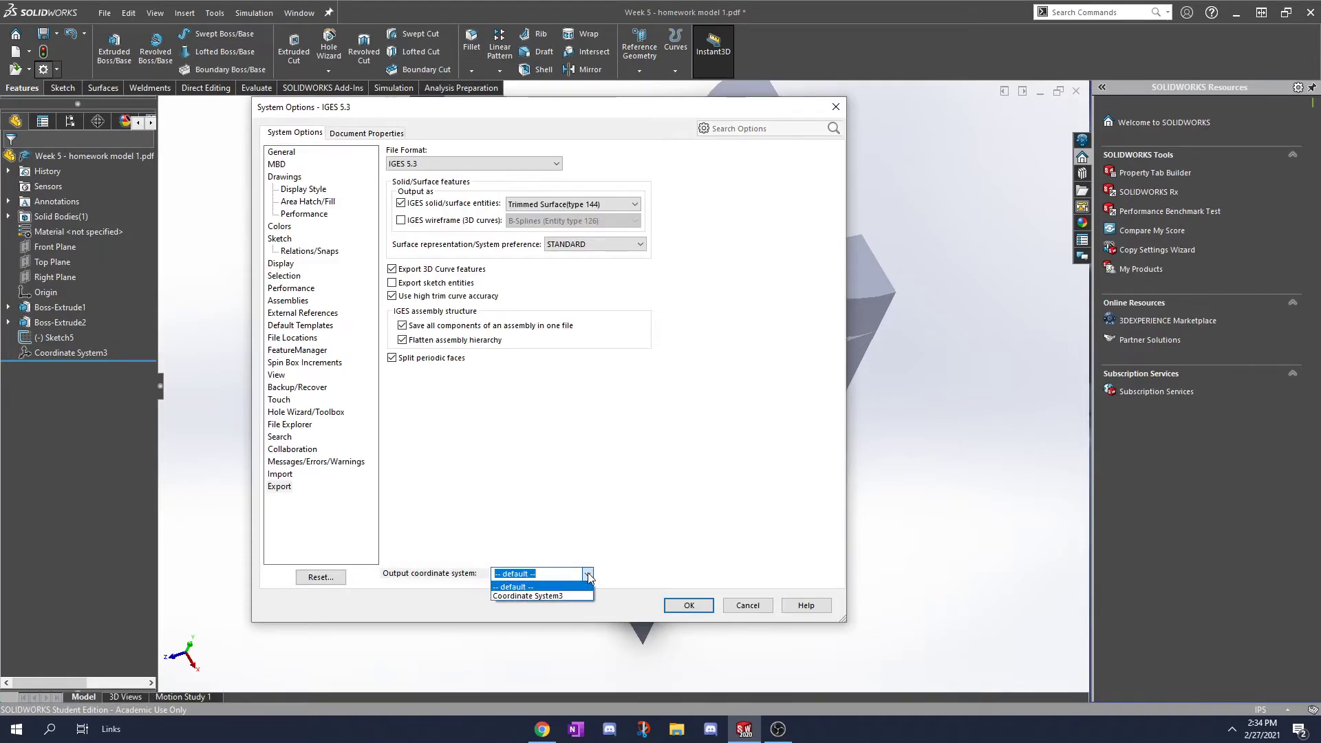
left_click(571, 596)
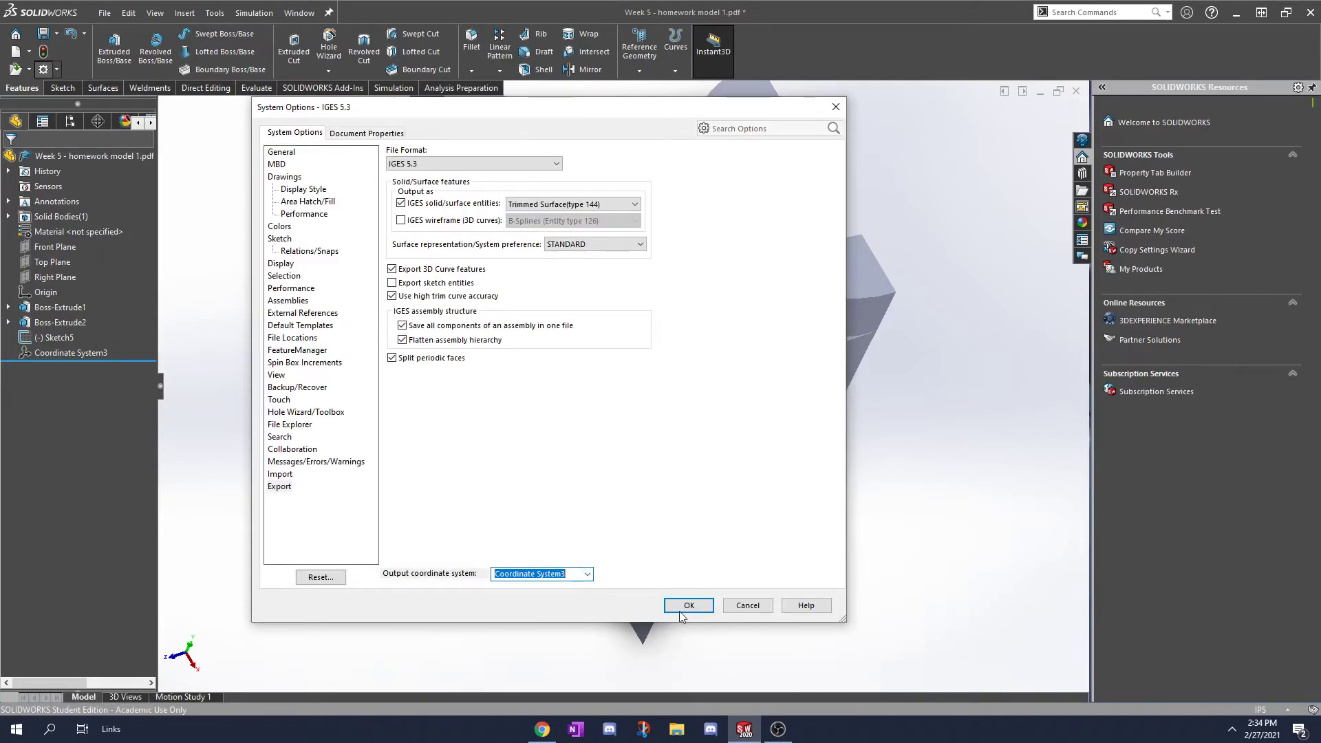
left_click(554, 574)
left_click(588, 574)
left_click(689, 606)
left_click(689, 605)
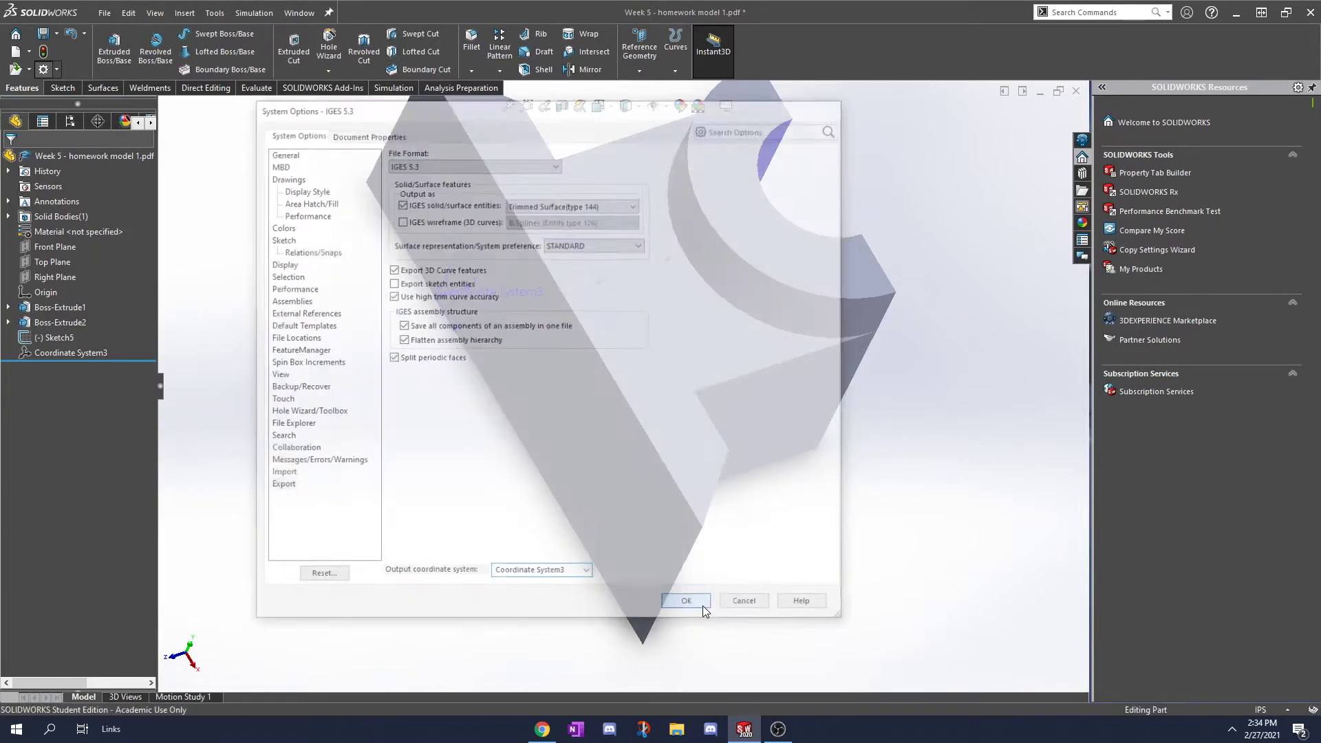
Save the part as IGES file 'Week 5 - homework model 1.IGS', replacing the existing copy
left_click(105, 14)
left_click(150, 181)
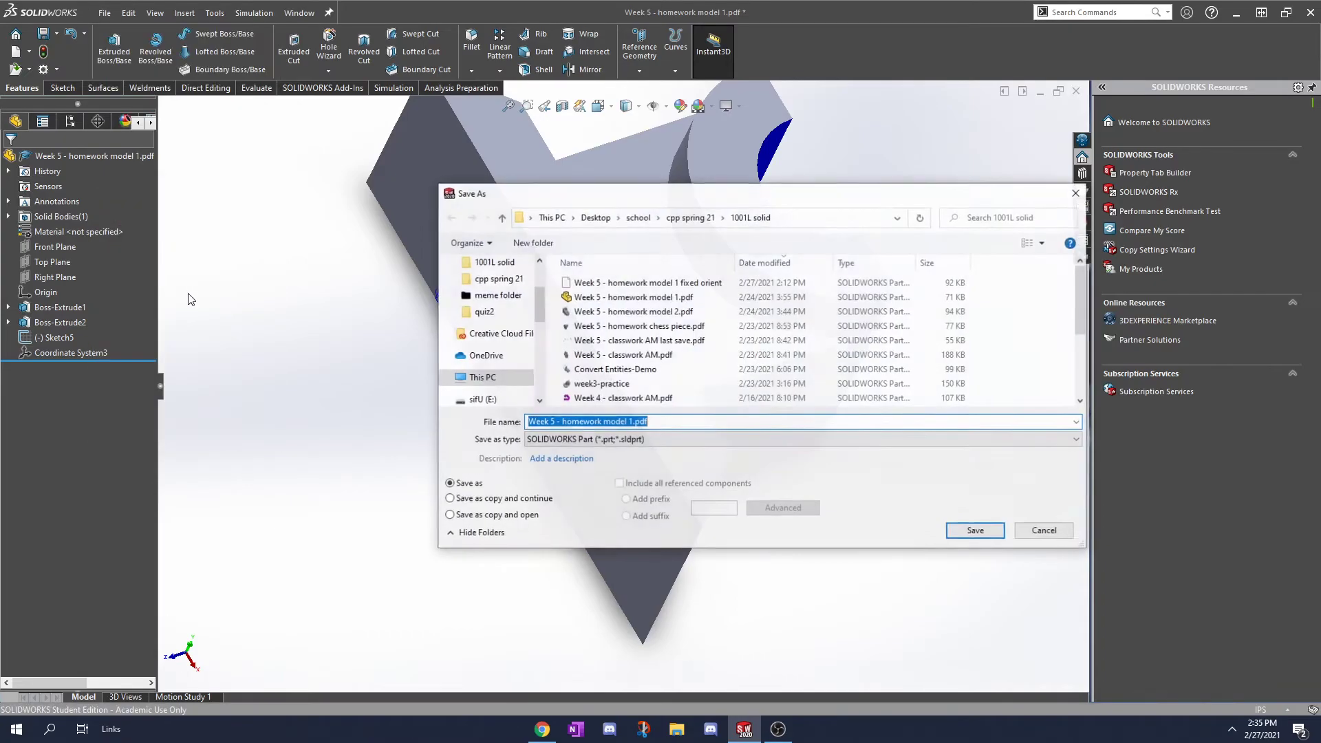
left_click(594, 440)
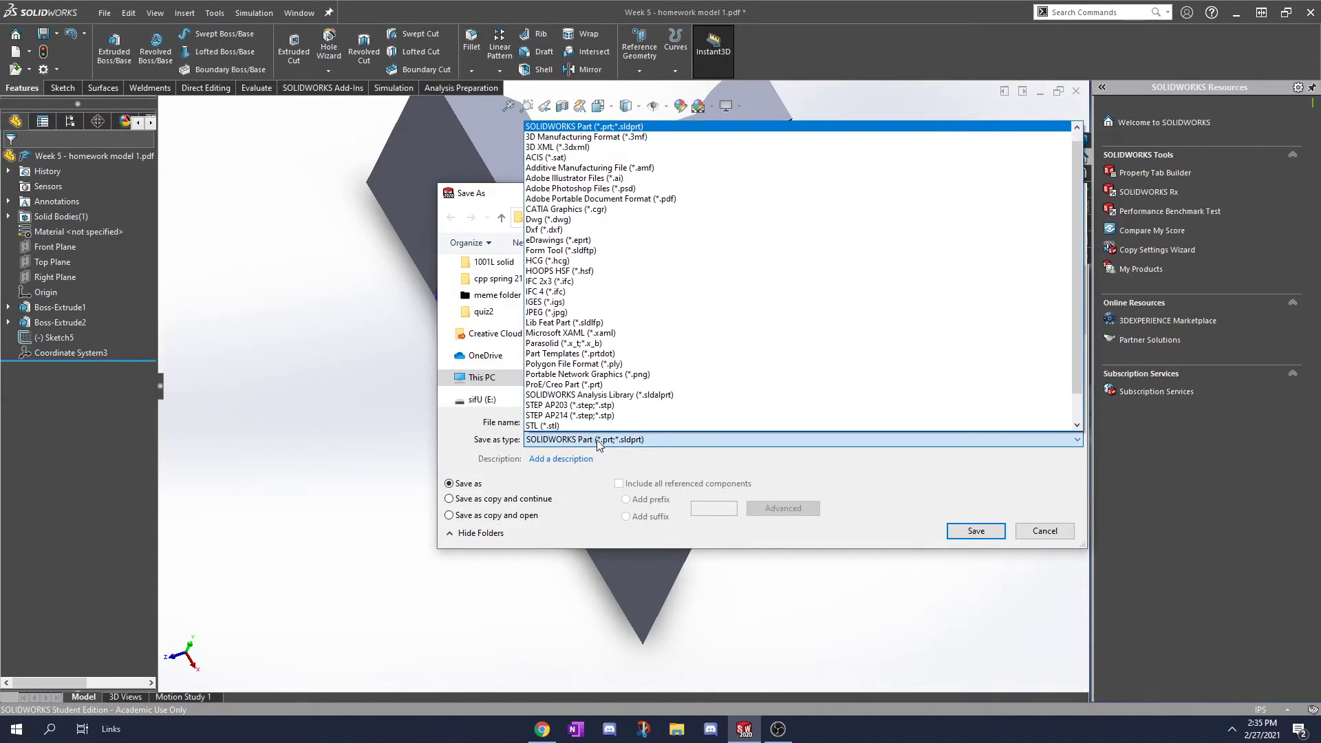
left_click(568, 304)
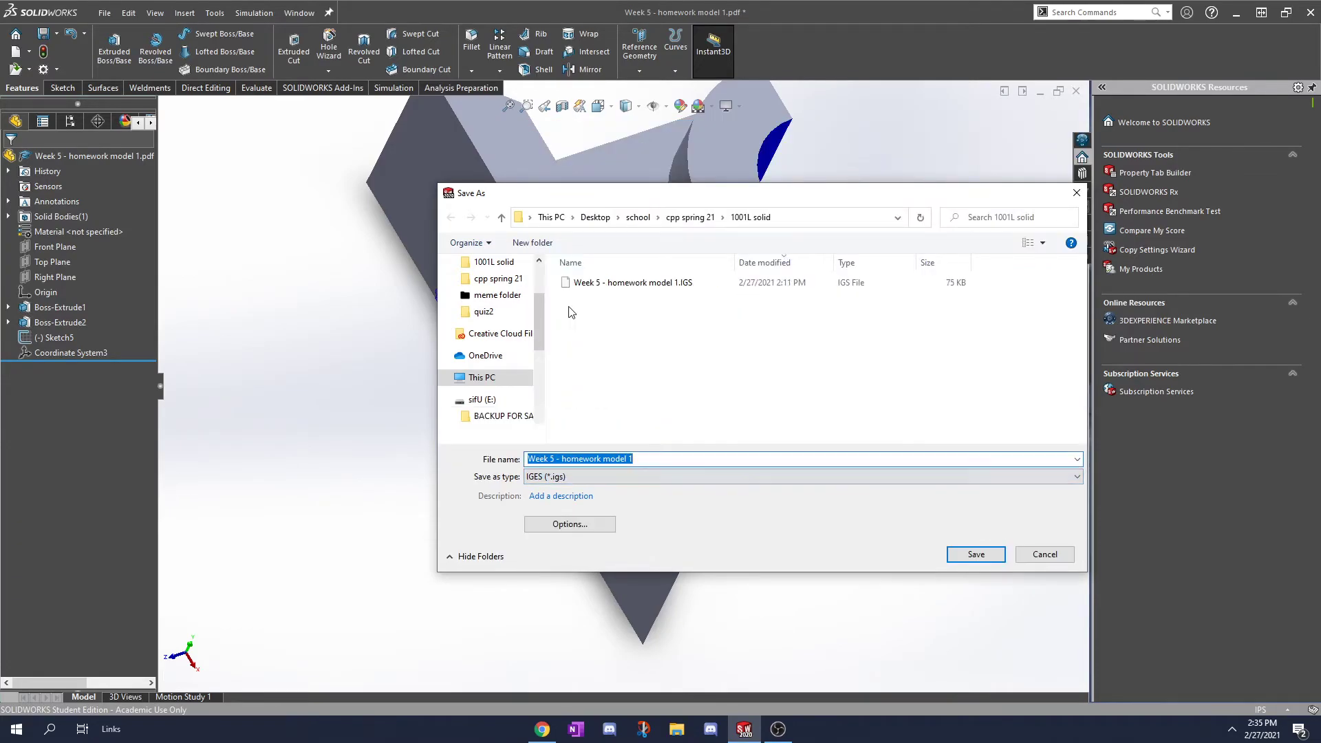
left_click(977, 561)
left_click(695, 365)
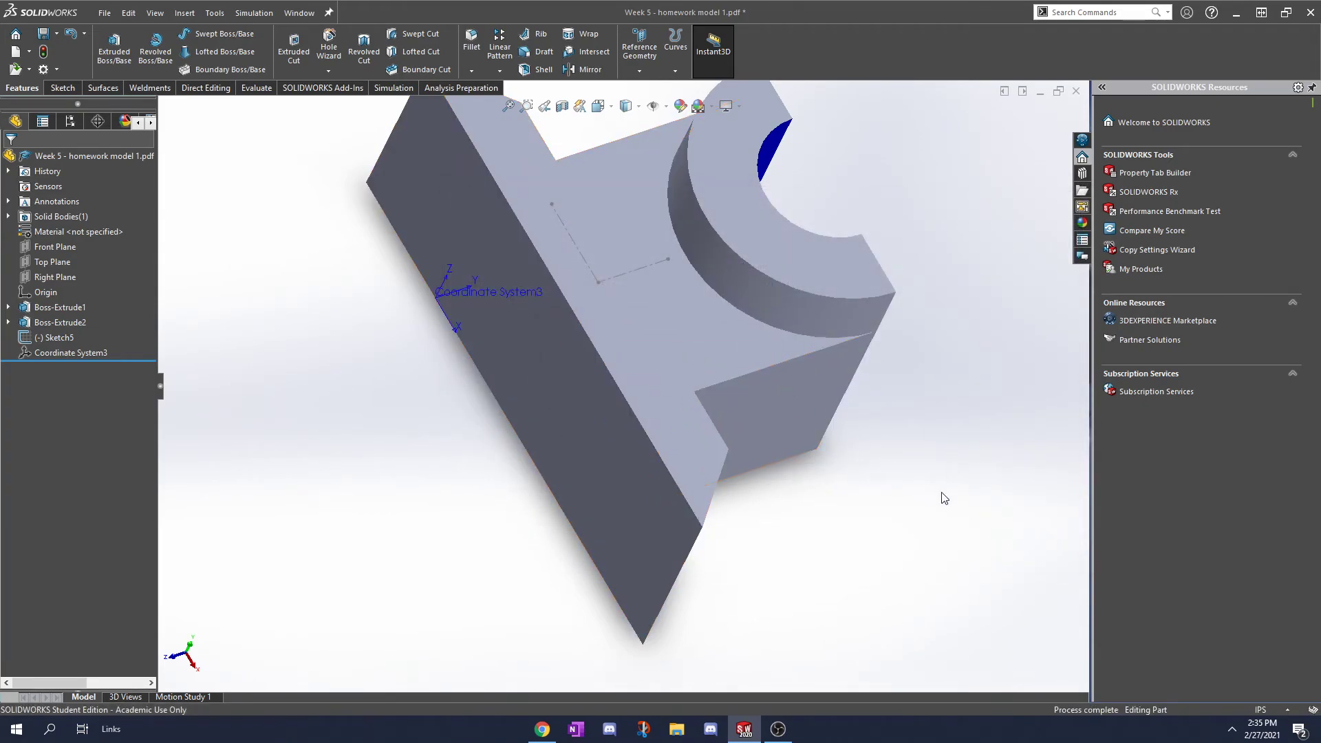
scroll(887, 518, "up", 2)
Open the file browser filtered to IGES (*.igs;*.iges) and select 'Week 5 - homework model 1.IGS'
scroll(894, 241, "up", 2)
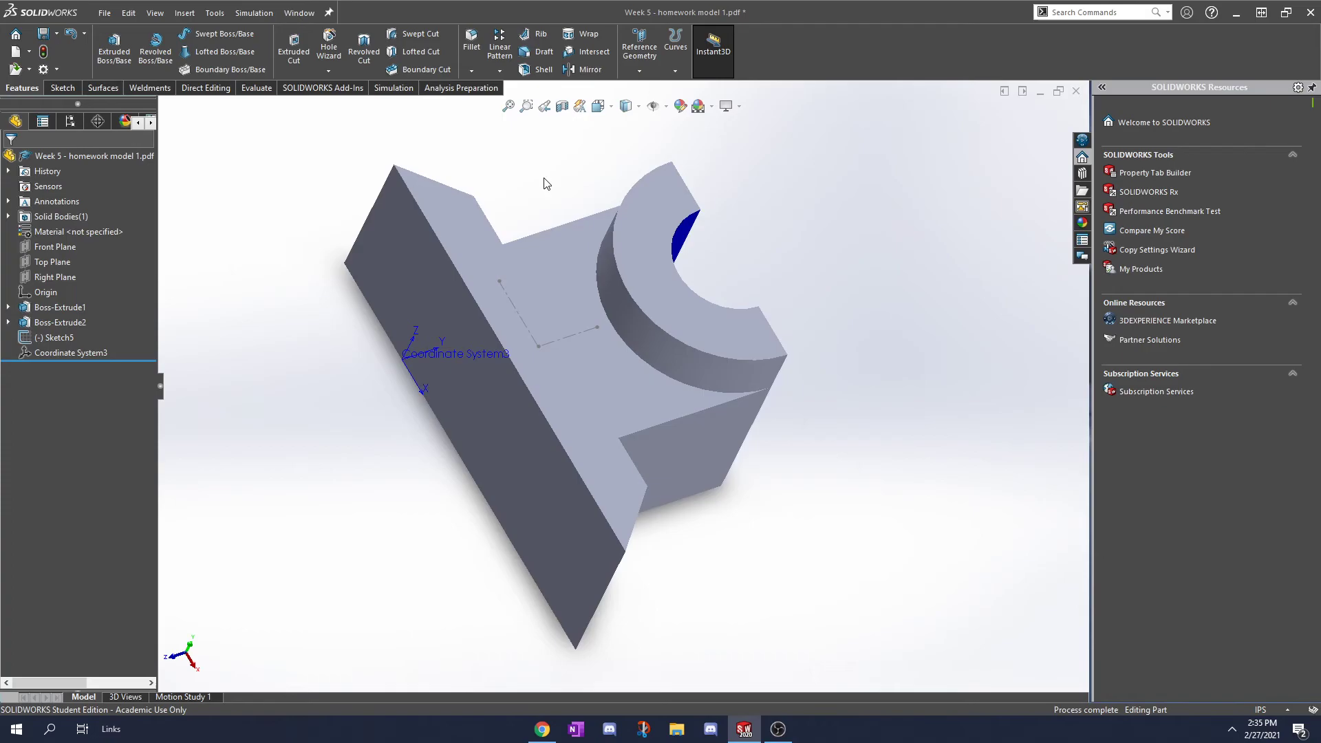
left_click(106, 13)
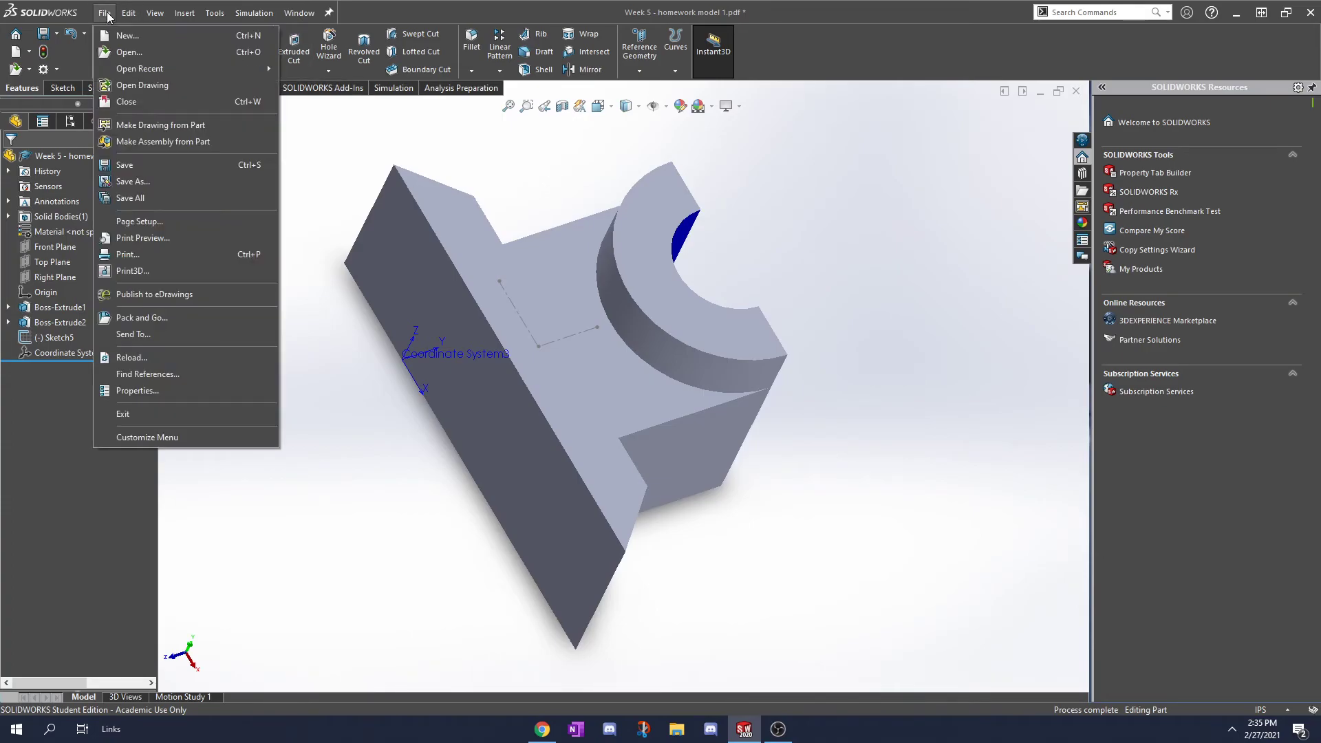
left_click(128, 52)
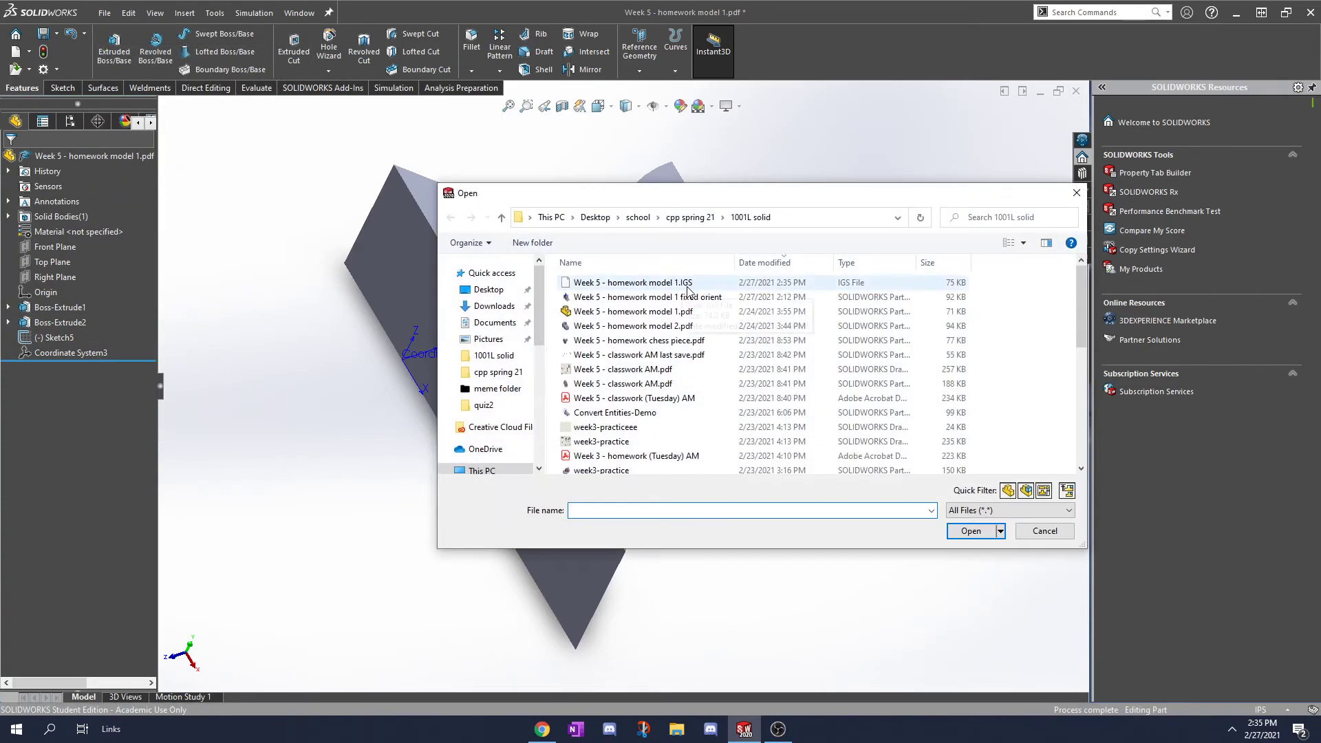
left_click(1009, 510)
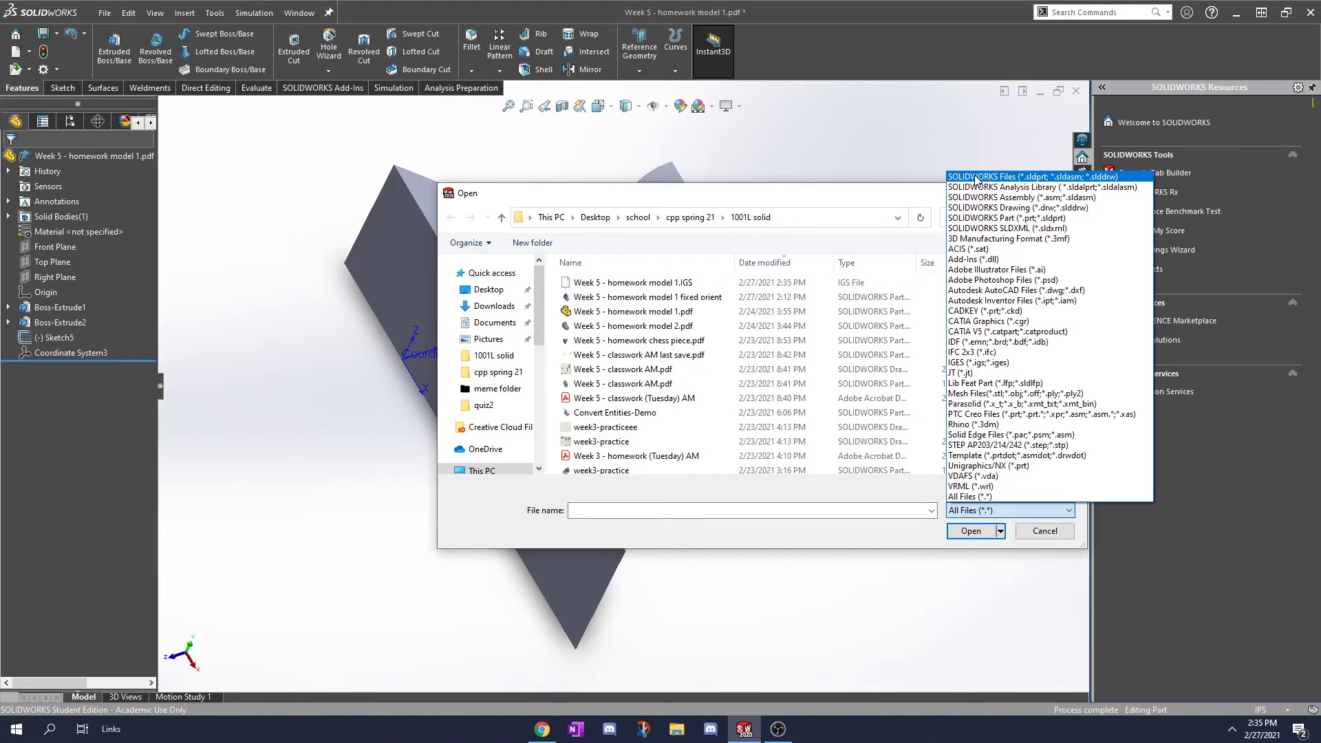
left_click(977, 177)
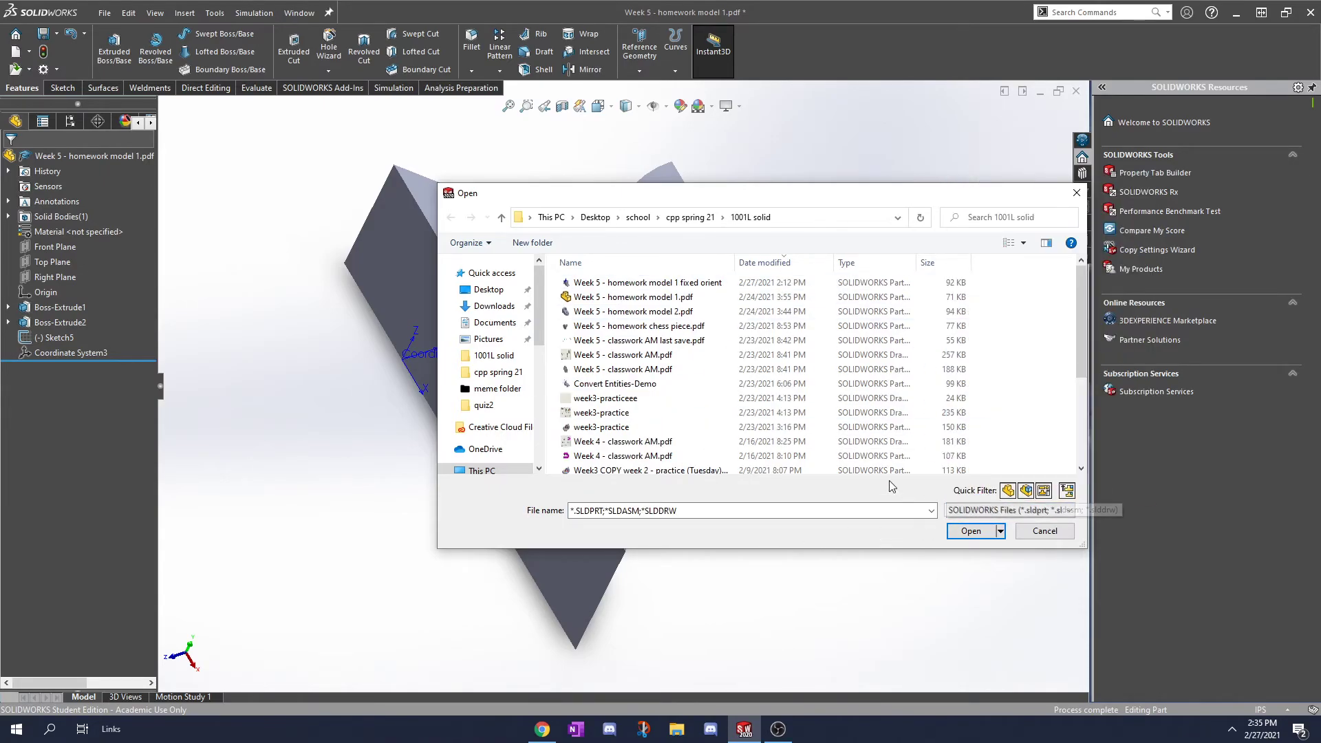
left_click(1039, 510)
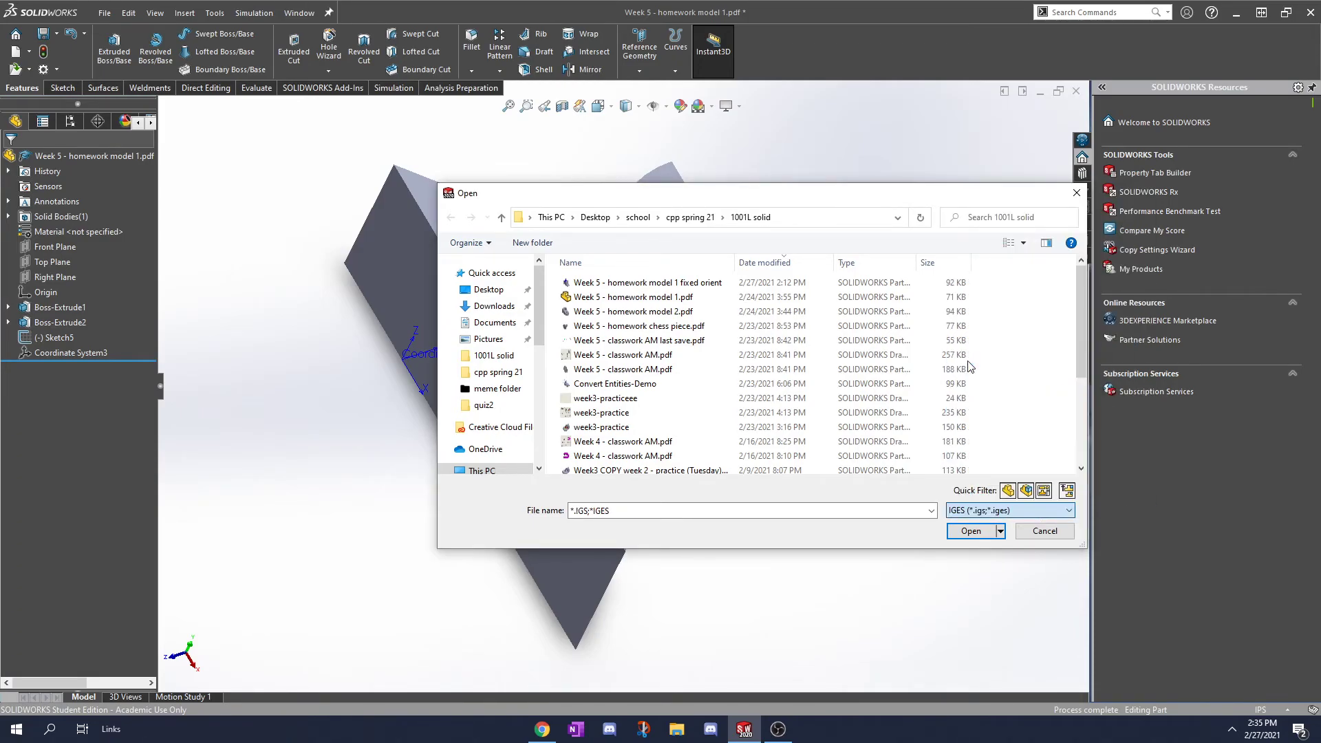
left_click(974, 363)
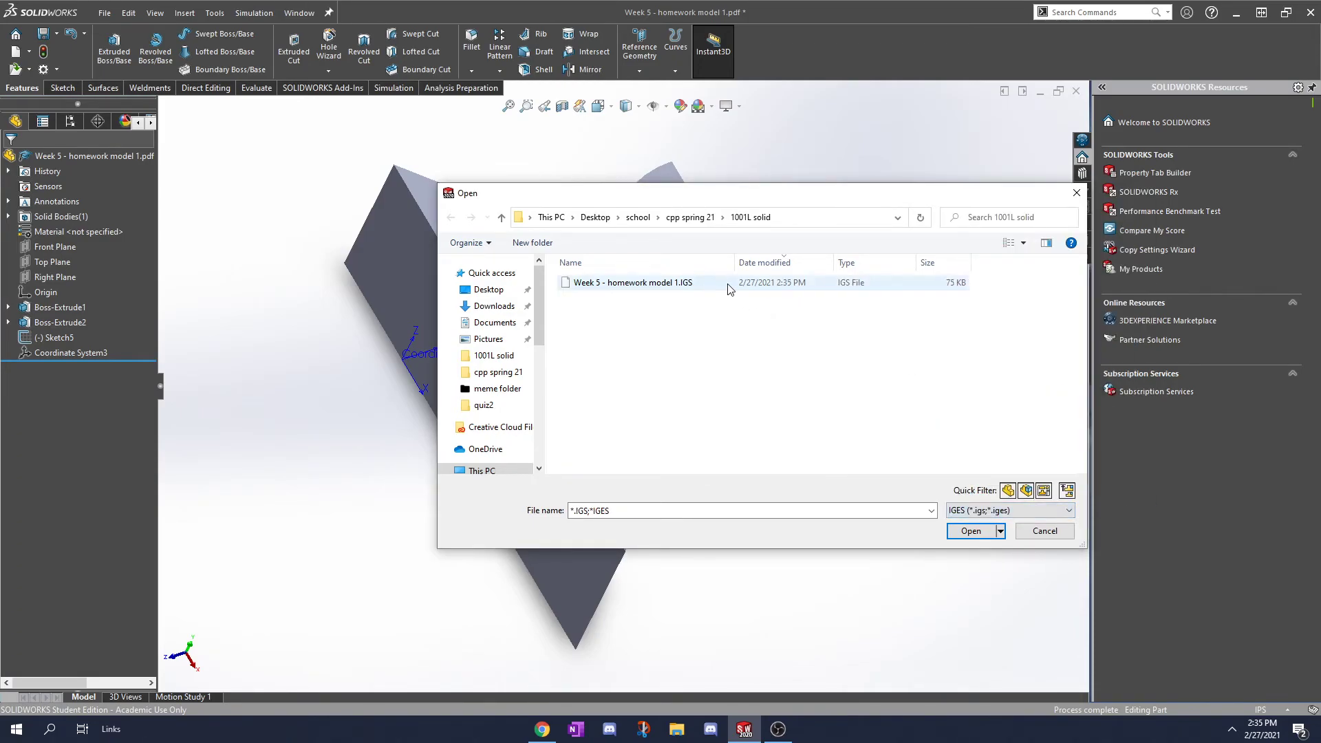
left_click(999, 517)
left_click(962, 517)
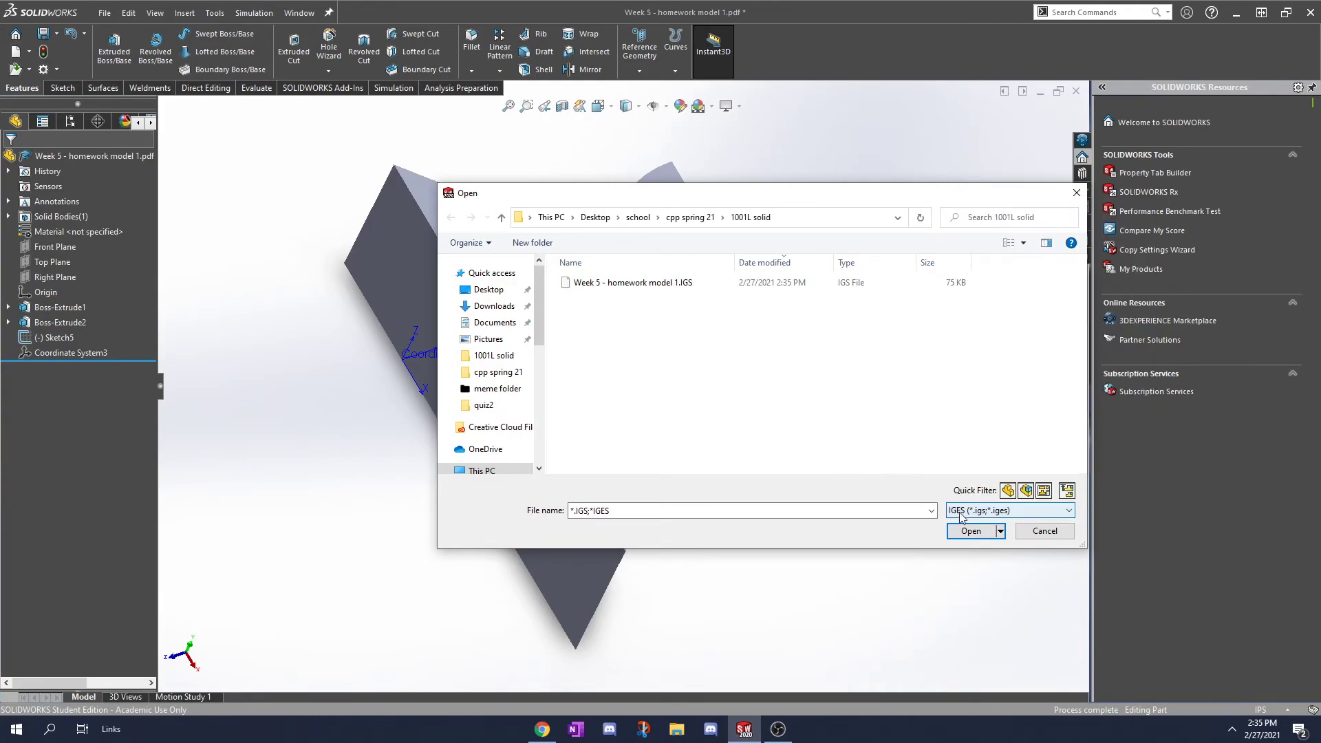
left_click(749, 282)
Open the IGS file without import diagnostics and confirm it stands upright in isometric view
left_click(970, 530)
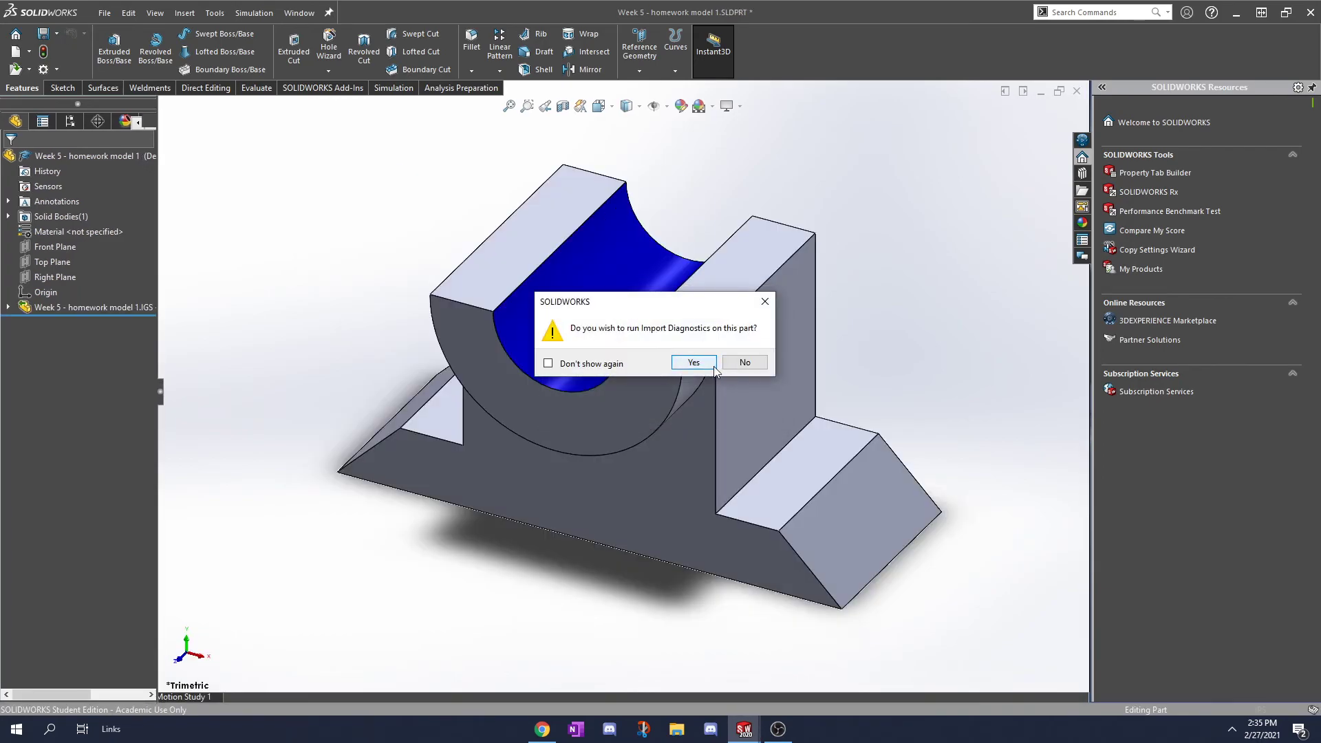
left_click(744, 366)
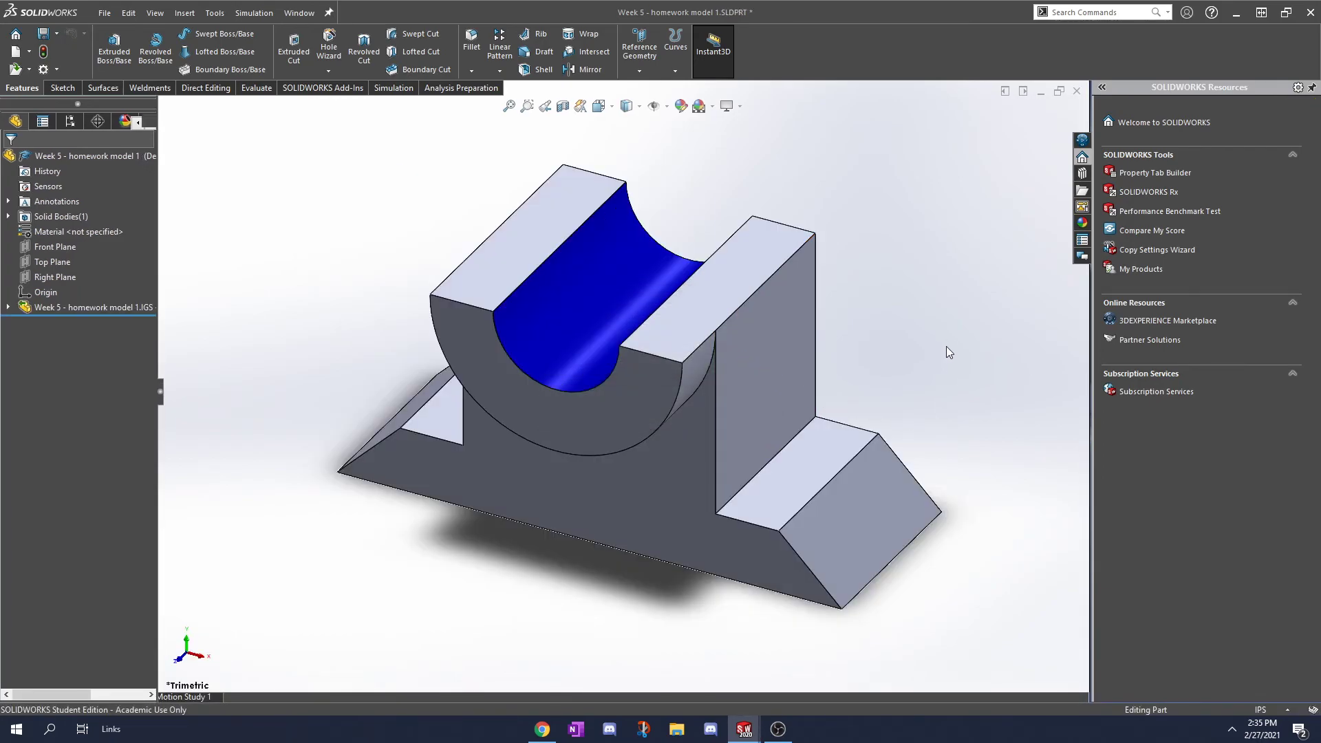
middle_click_drag(949, 325, 869, 113)
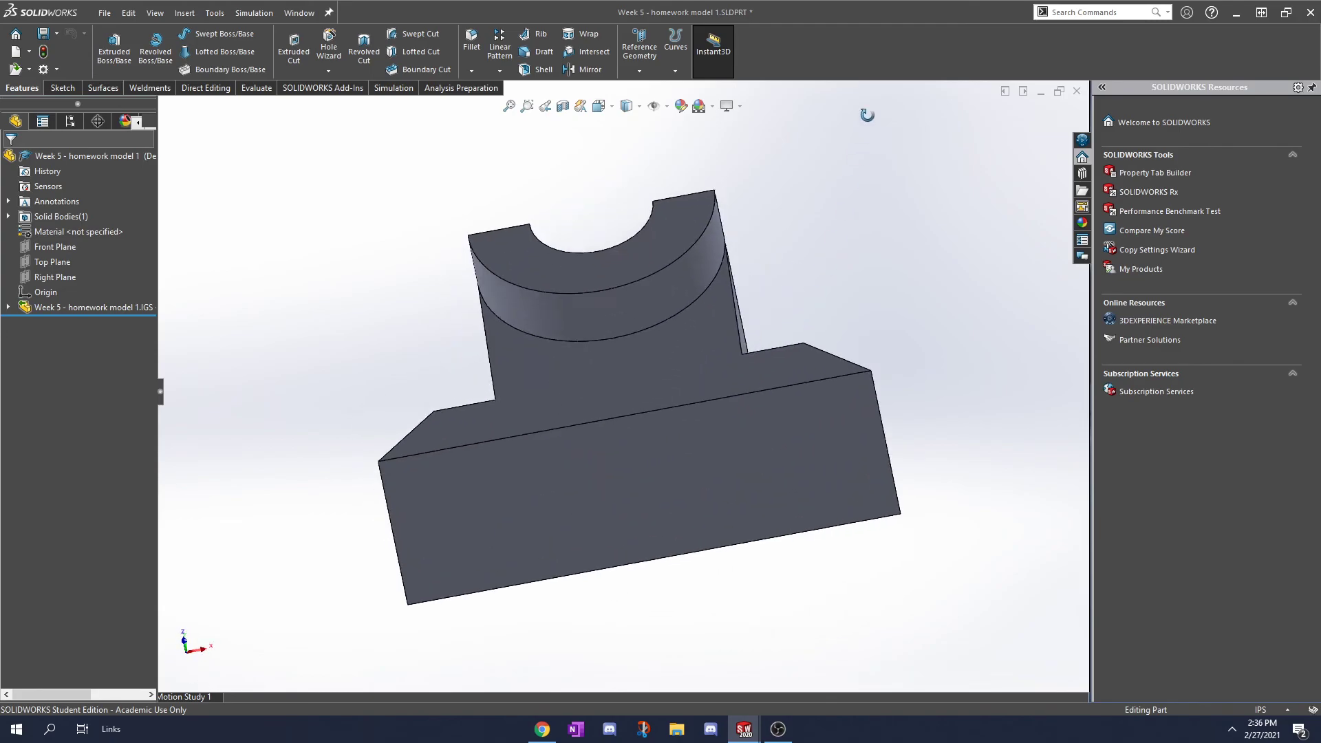
left_click(720, 519)
key("ctrl+7")
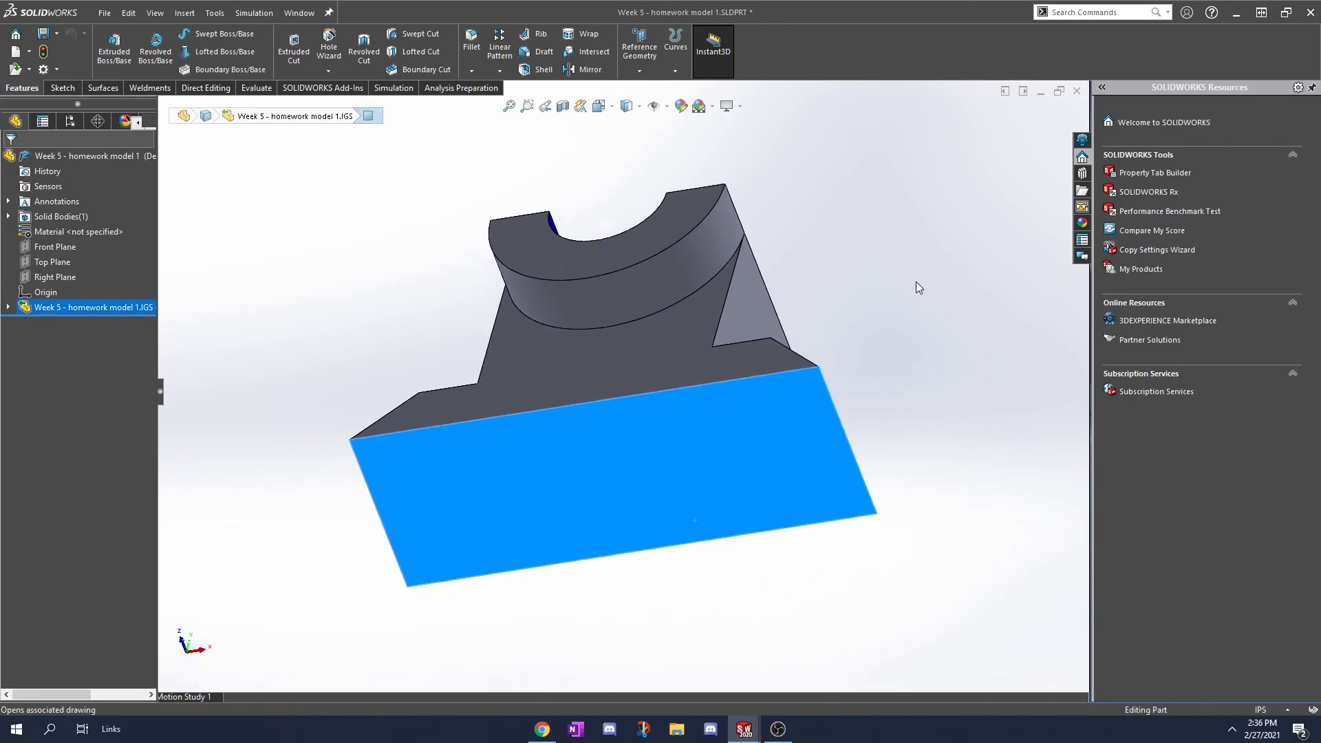
left_click(917, 287)
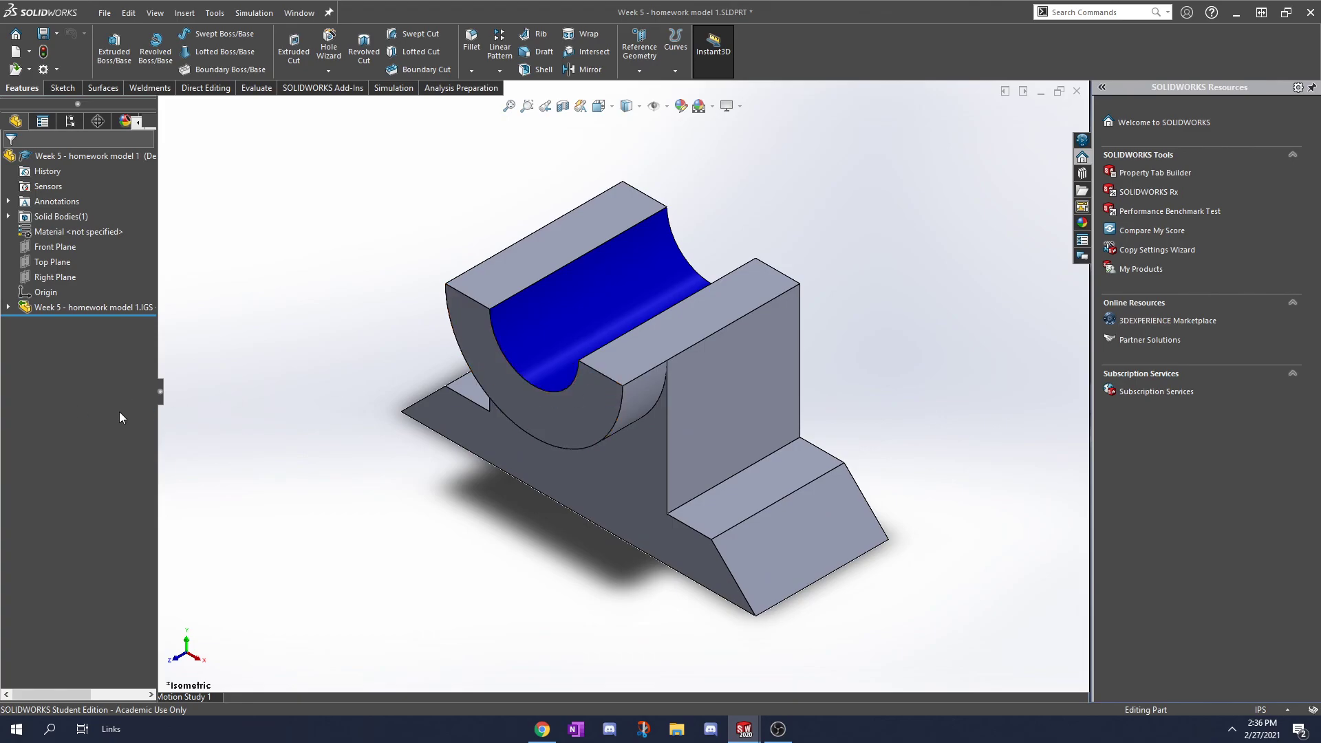